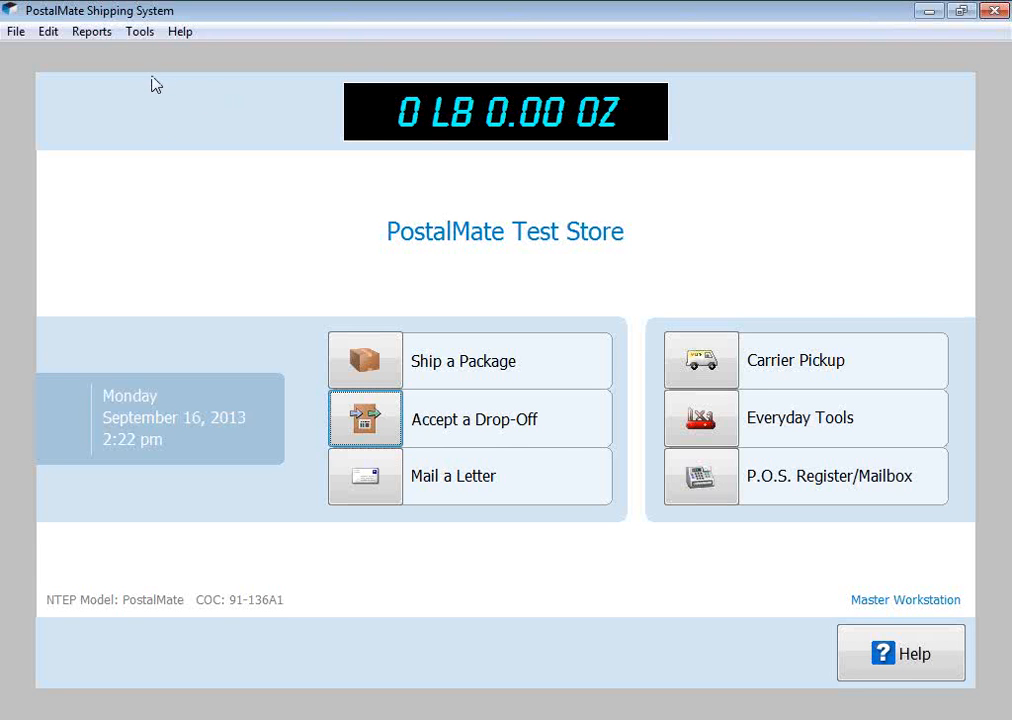
# Enable RS Package Insurance as an alternate insurance company in the PostalMate insurance settings
pyautogui.click(141, 38)
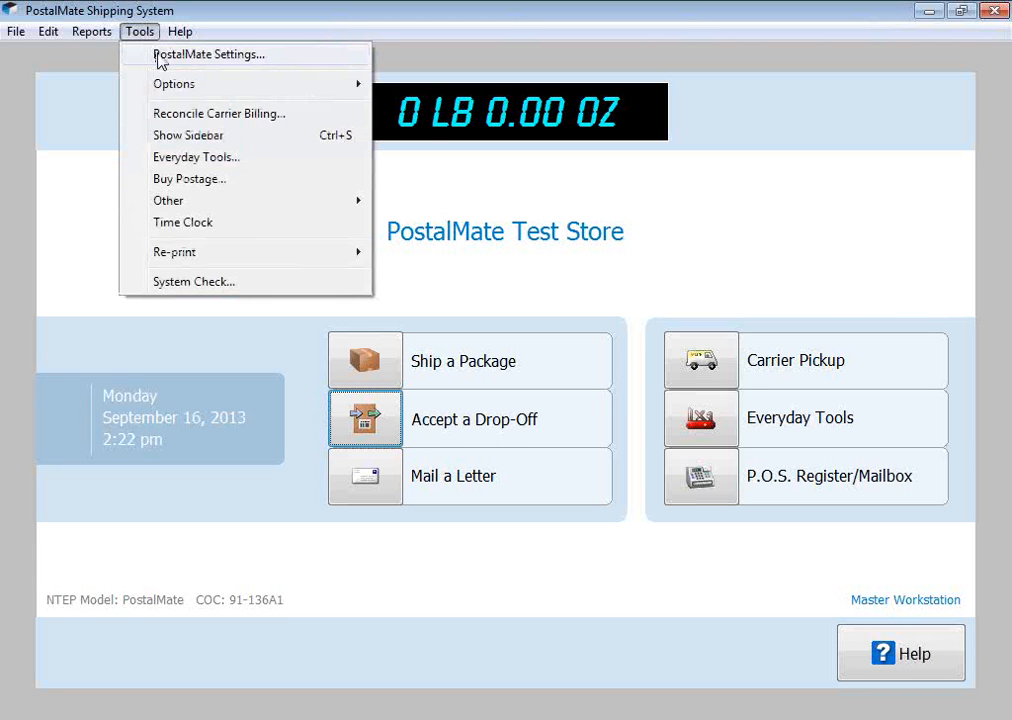
pyautogui.click(157, 55)
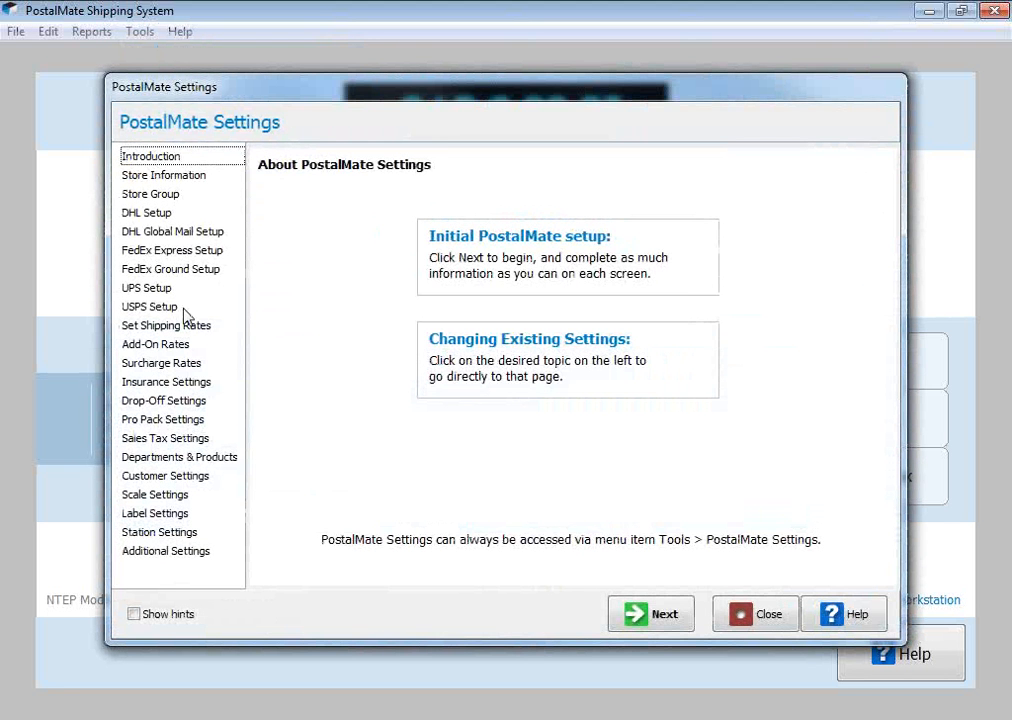
pyautogui.click(194, 386)
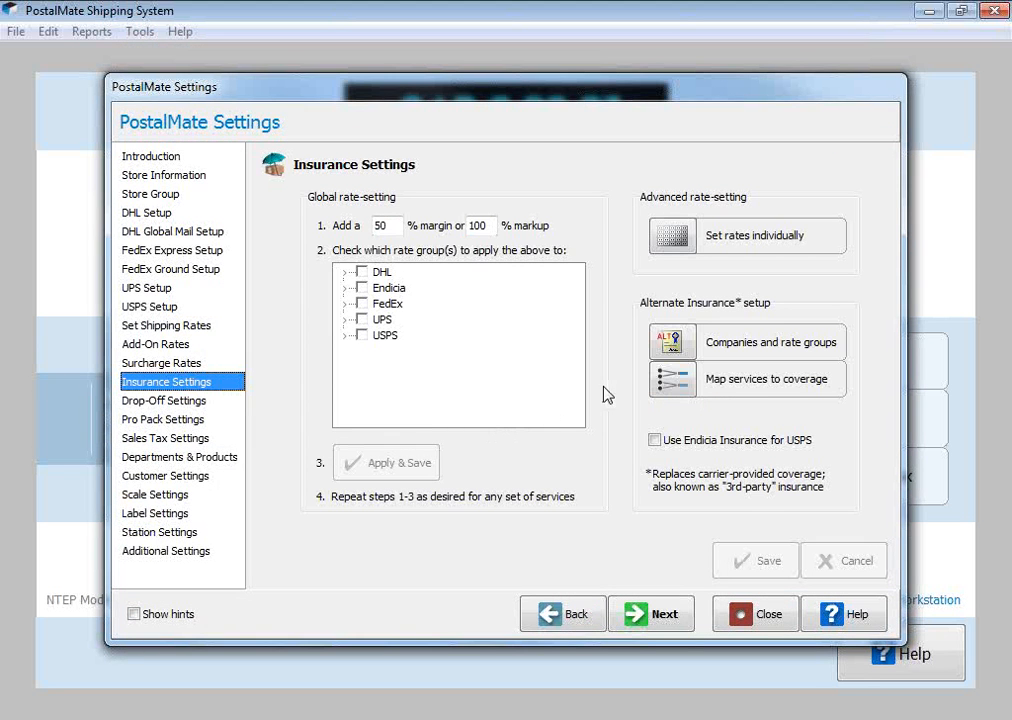
pyautogui.click(670, 343)
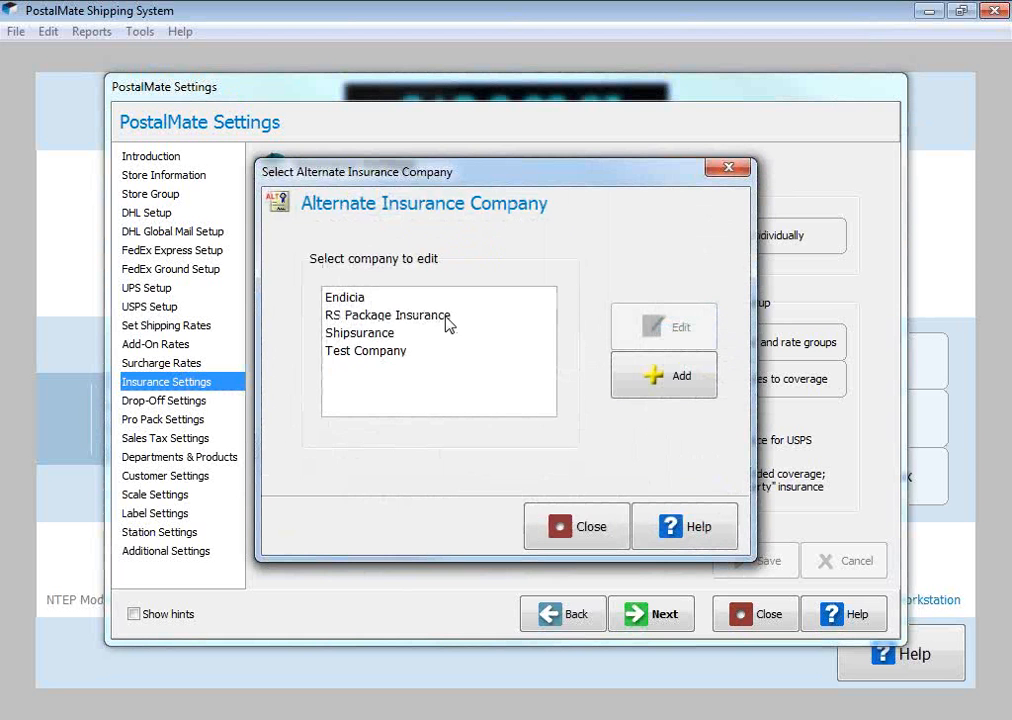
pyautogui.click(448, 318)
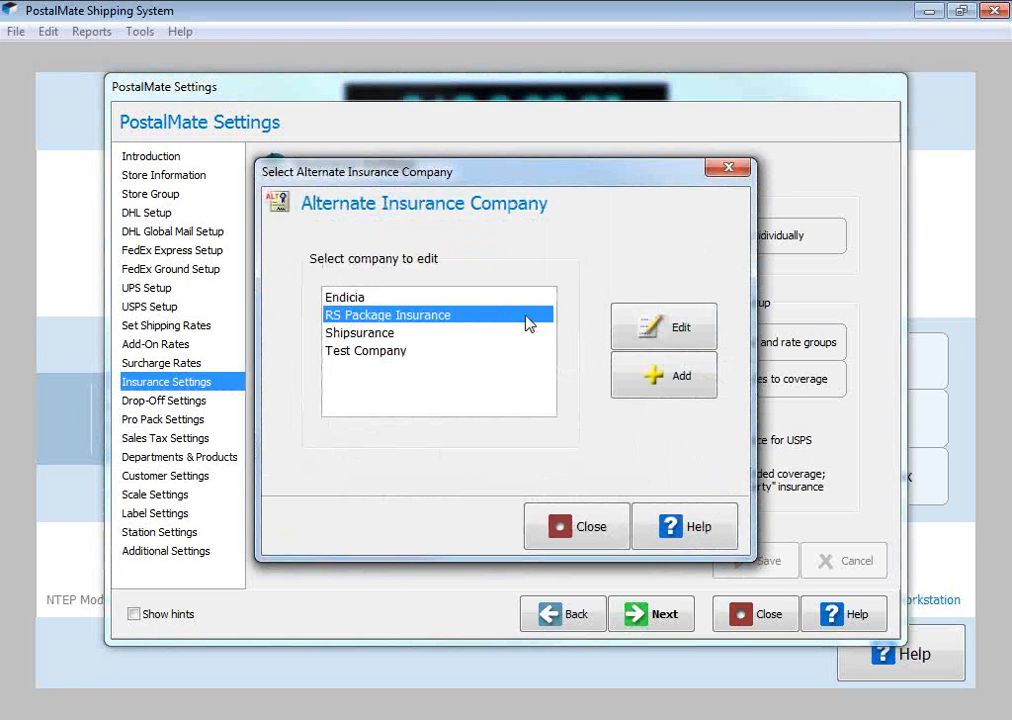
pyautogui.click(646, 338)
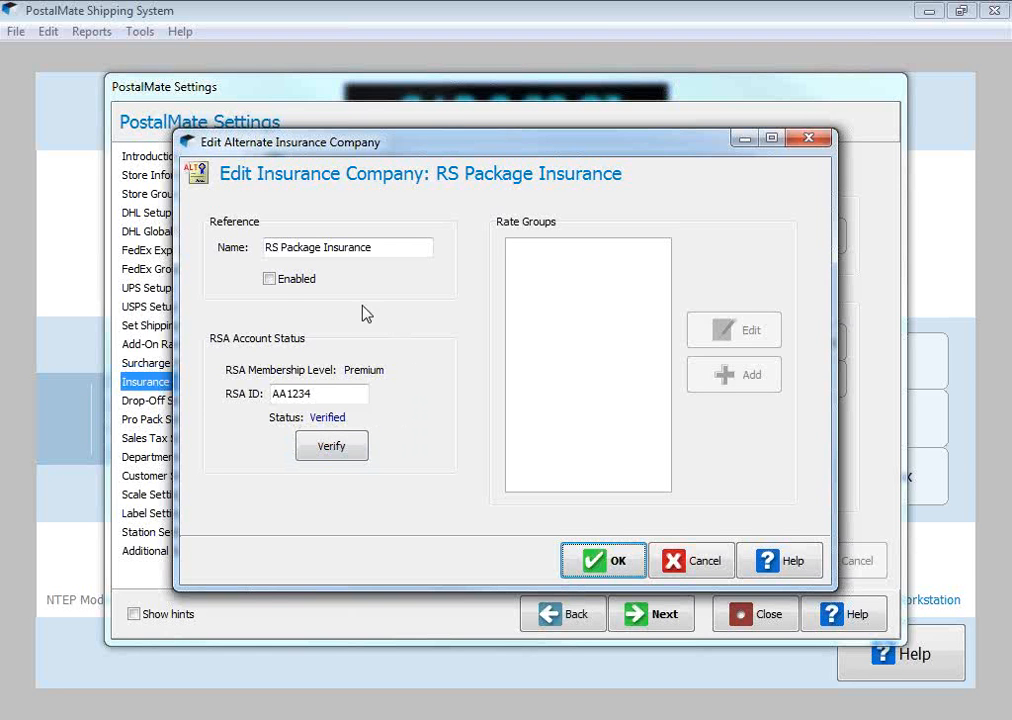
pyautogui.click(270, 280)
pyautogui.click(567, 566)
pyautogui.click(567, 536)
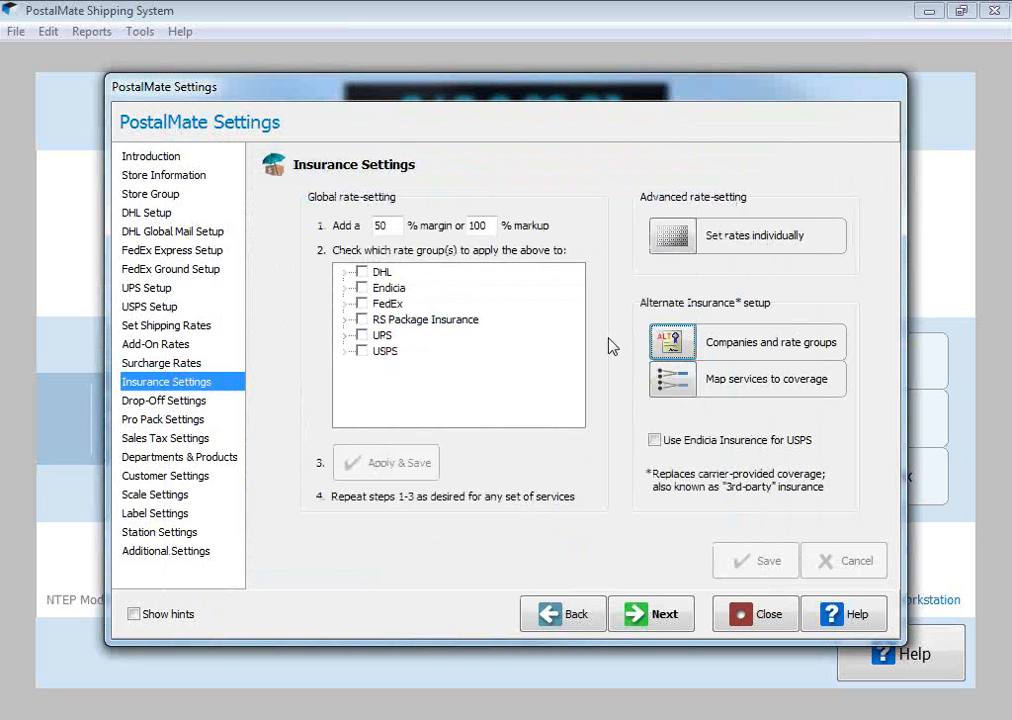
# Automatically map all applicable shipping services to RS Package Insurance coverage and accept the mapping
pyautogui.click(669, 390)
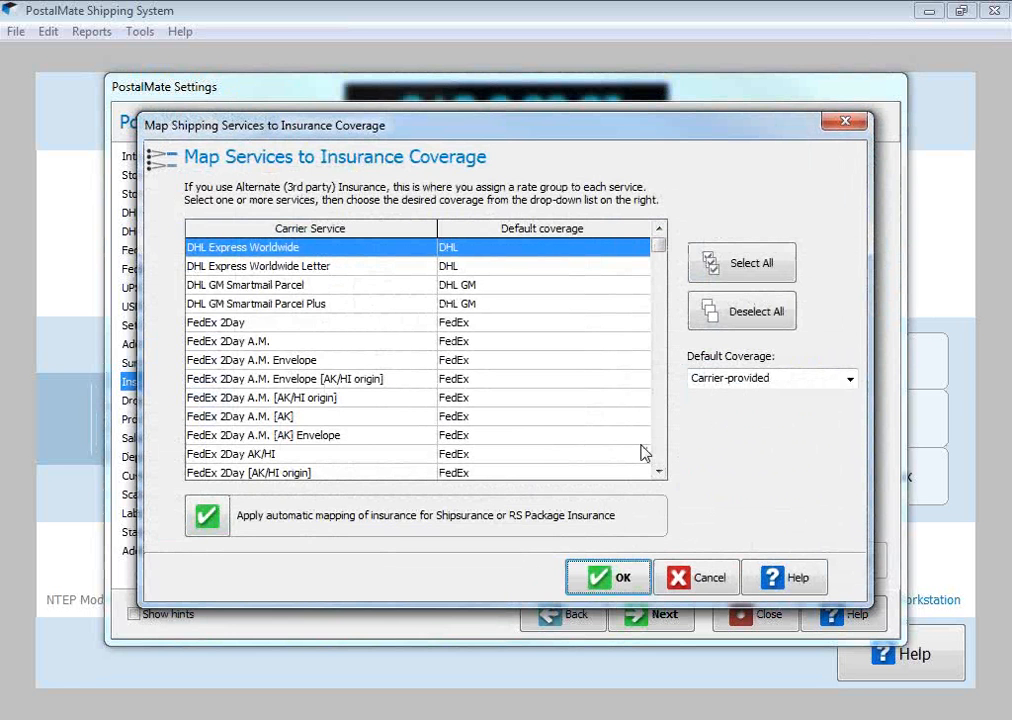
pyautogui.click(207, 520)
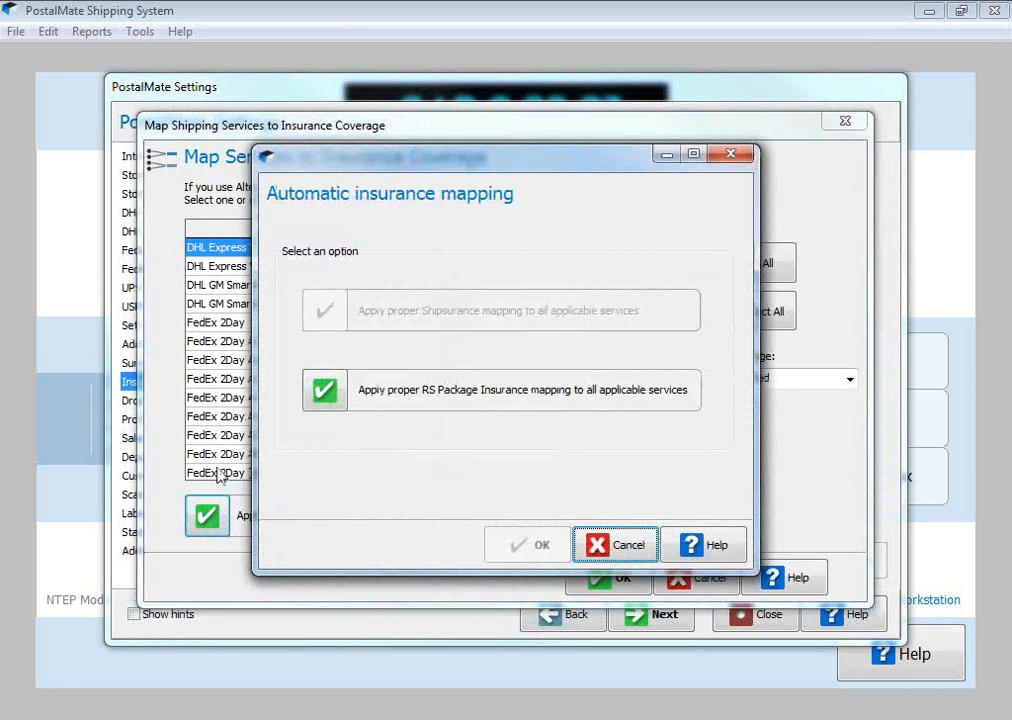
pyautogui.click(326, 395)
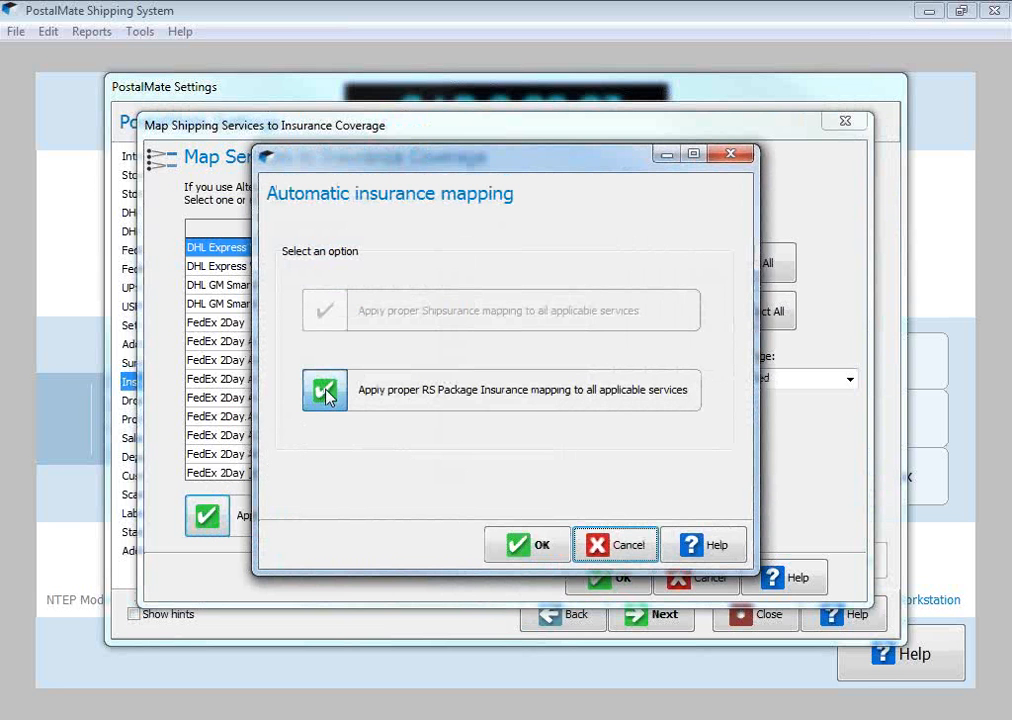
pyautogui.click(539, 556)
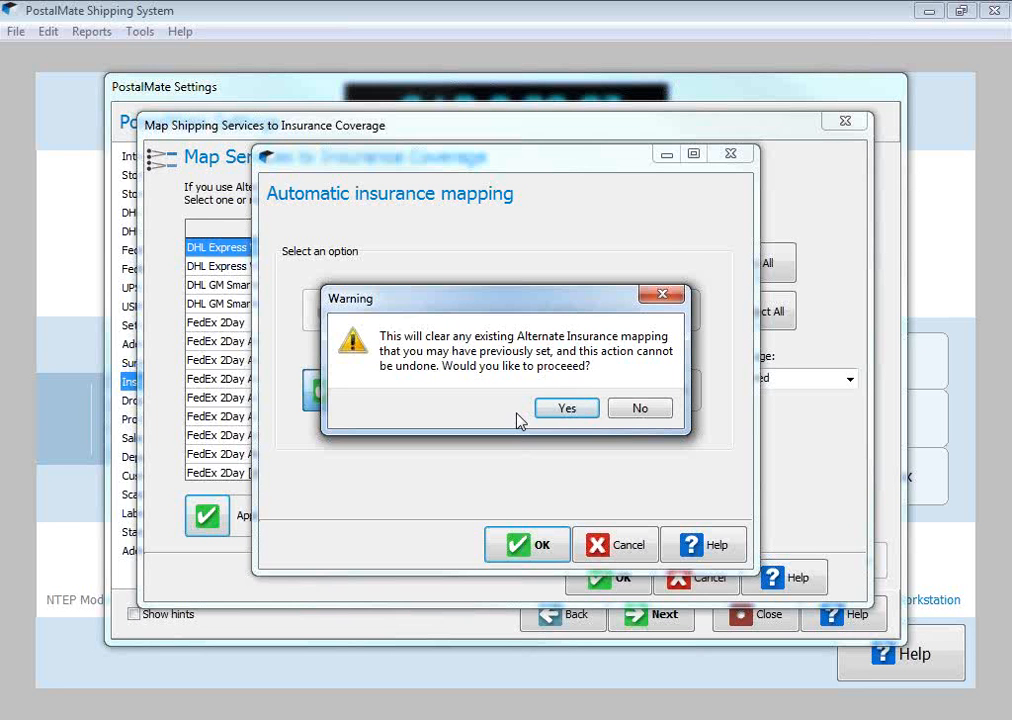
pyautogui.click(558, 414)
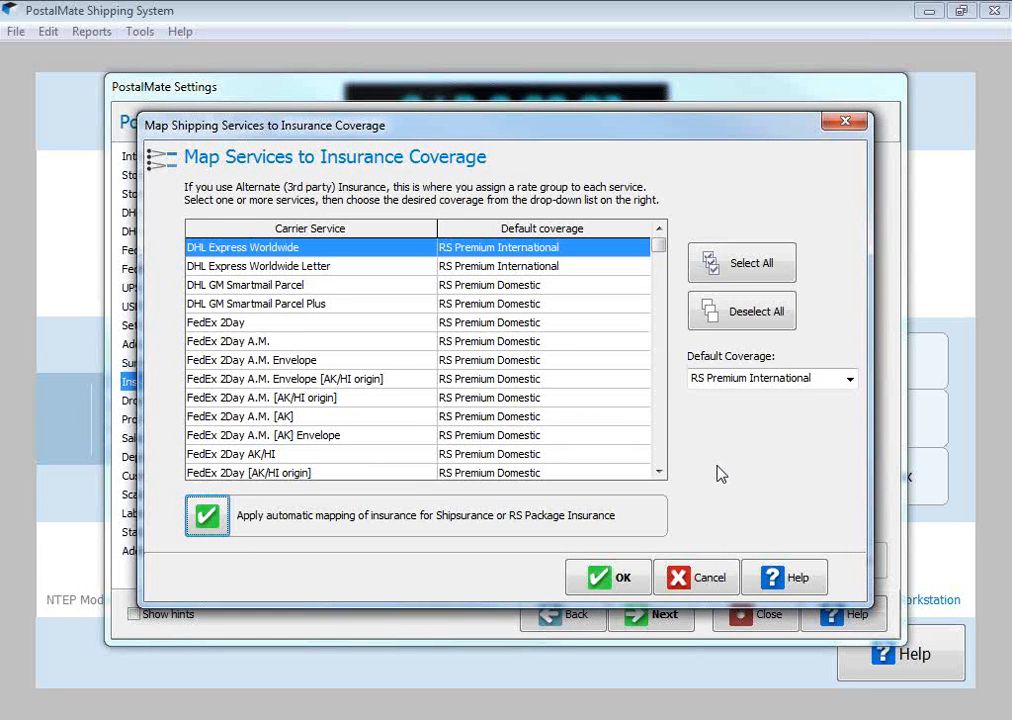
pyautogui.click(597, 573)
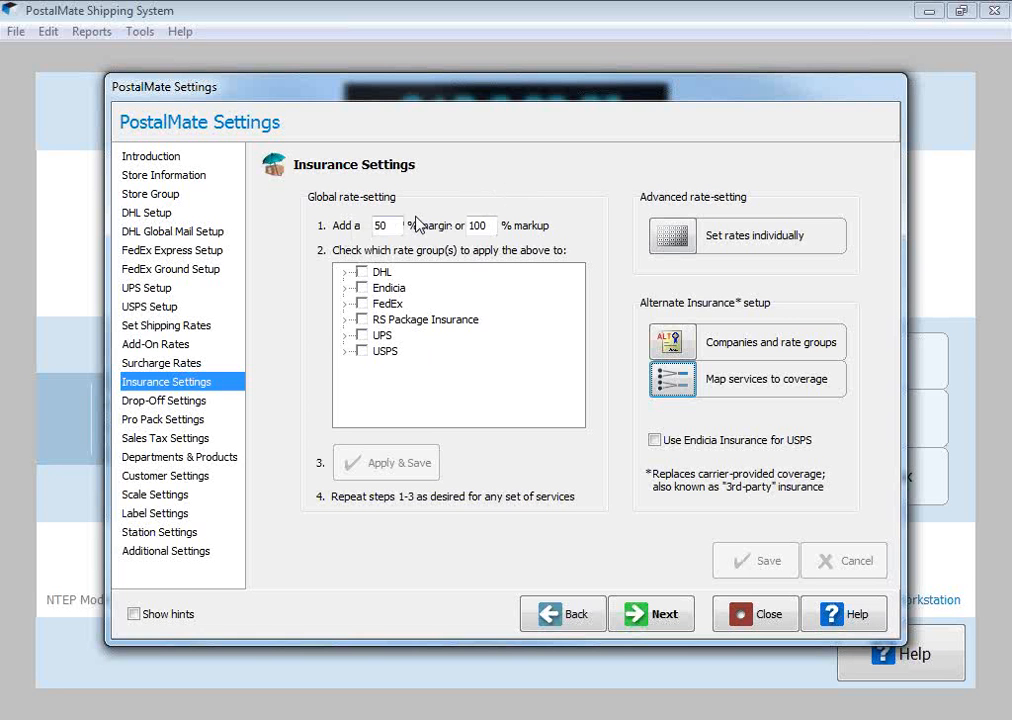
# Set the global insurance margin to 60% and apply it to the RS Package Insurance rate groups
pyautogui.doubleClick(383, 226)
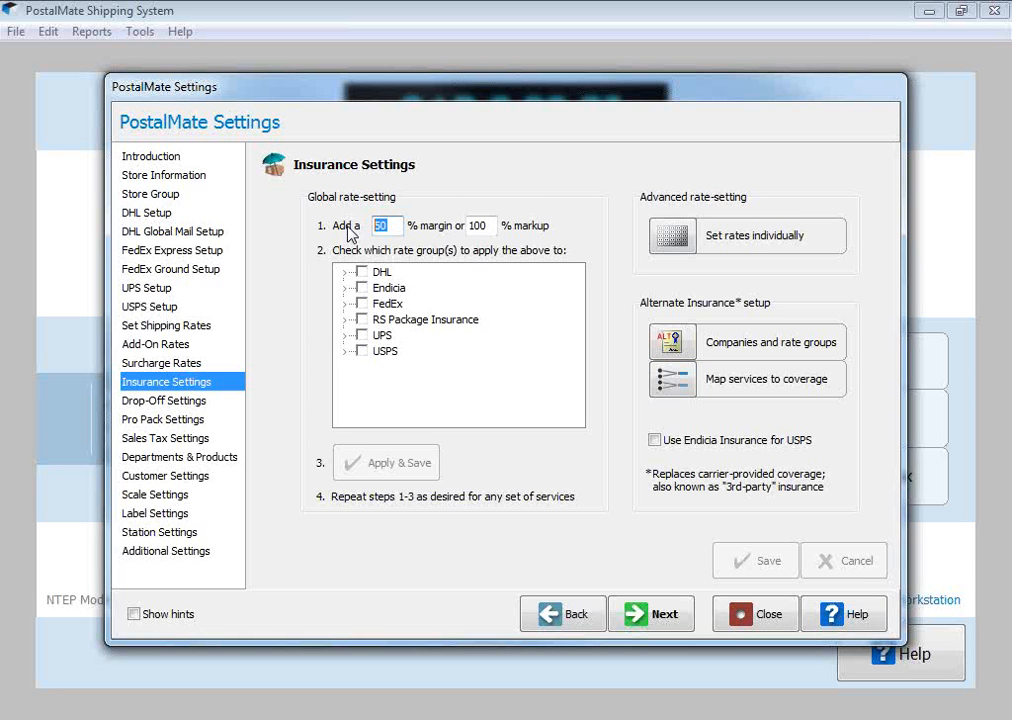
pyautogui.write('60')
pyautogui.click(362, 320)
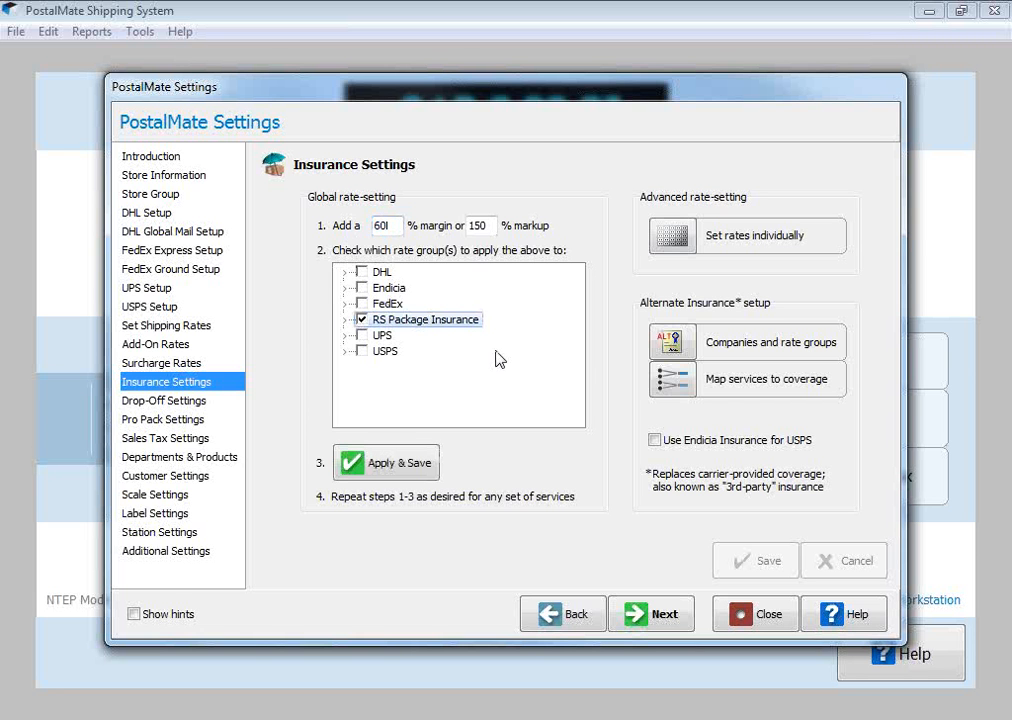
pyautogui.click(403, 466)
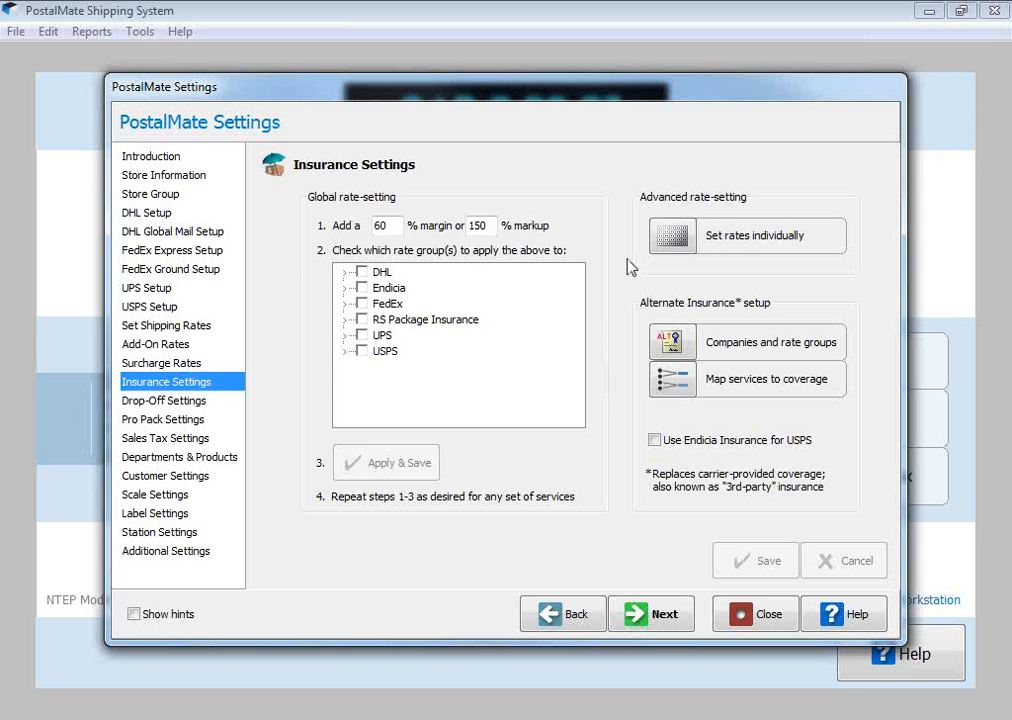
# In the individual insurance rates for RS Package Insurance, set the RS Premium Domestic retail flat amount for $0.01 to $100.00 to 3.00
pyautogui.click(674, 238)
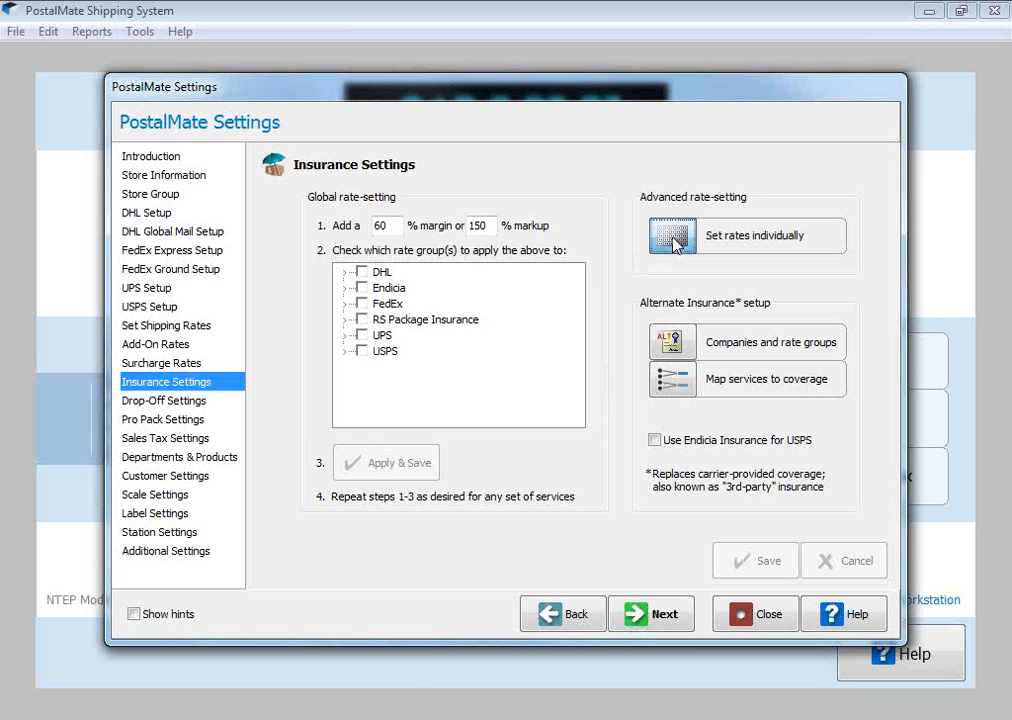
pyautogui.click(337, 196)
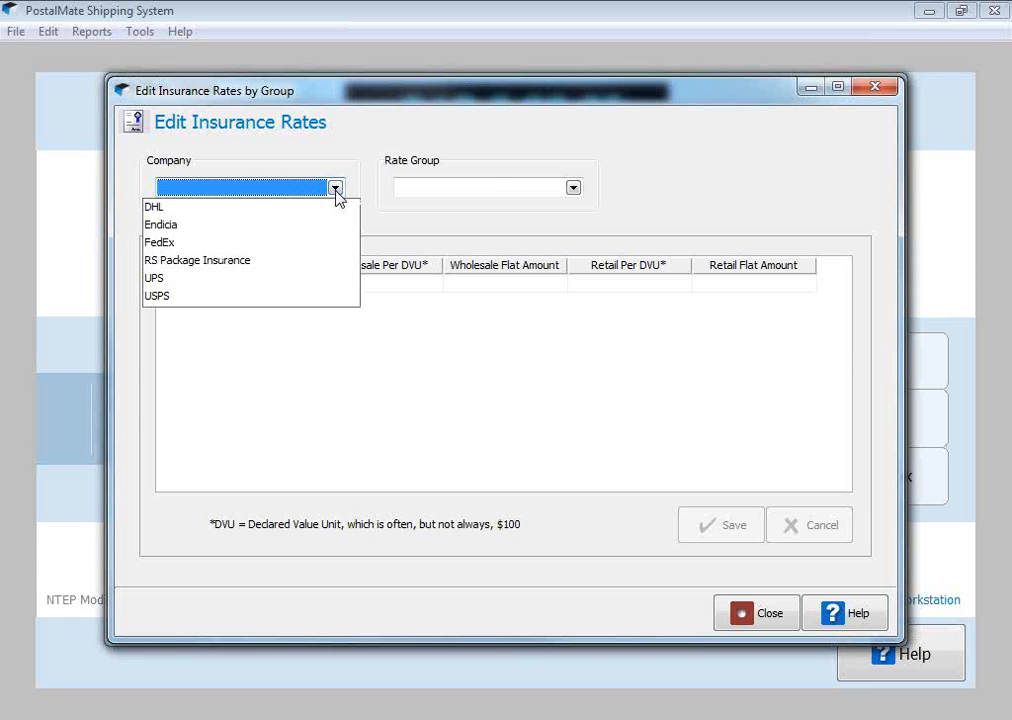
pyautogui.click(244, 262)
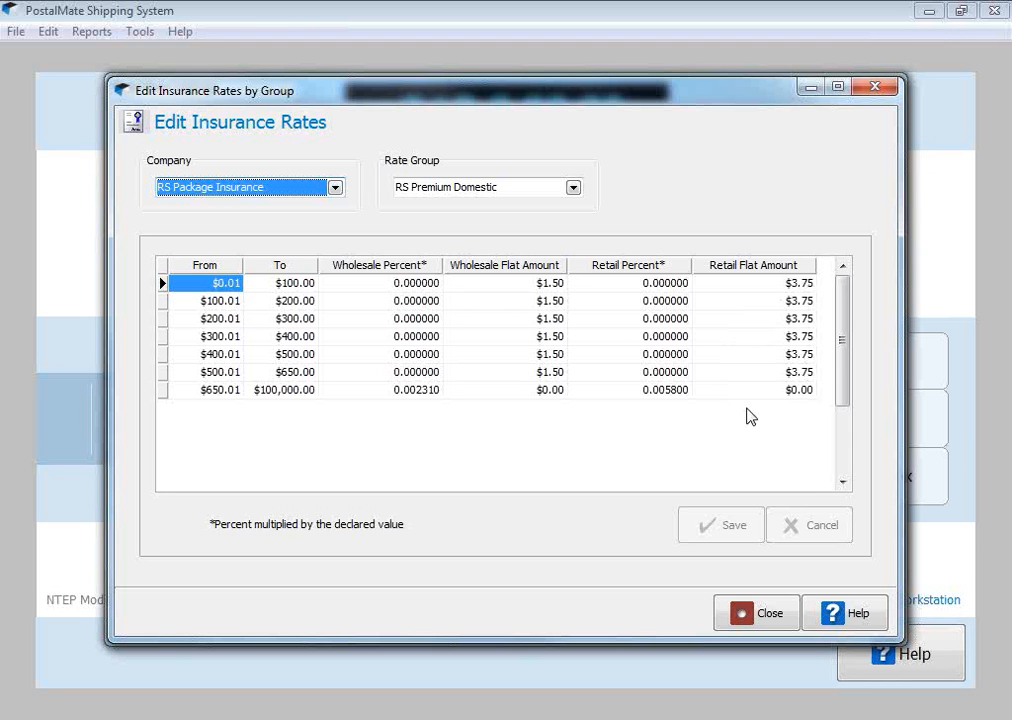
pyautogui.click(794, 288)
pyautogui.write('3.00')
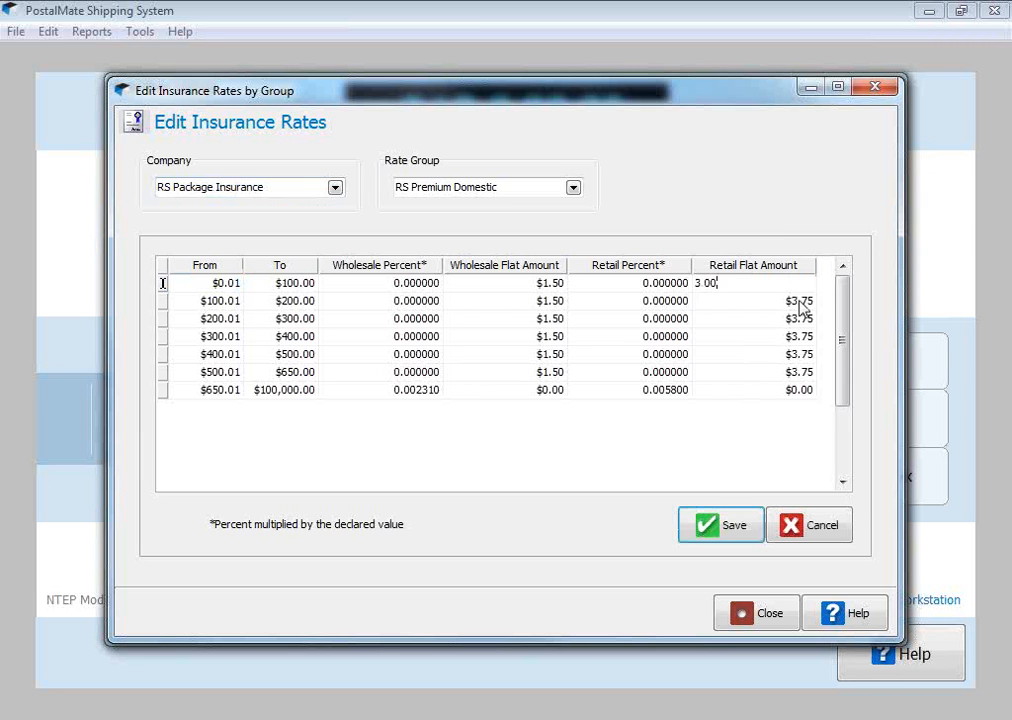
# Set the retail flat amounts of the five RS Premium Domestic tiers from $100.01 to $650.00 to 4.00, 5.00, 6.00, 7.00 and 8.50
pyautogui.click(800, 303)
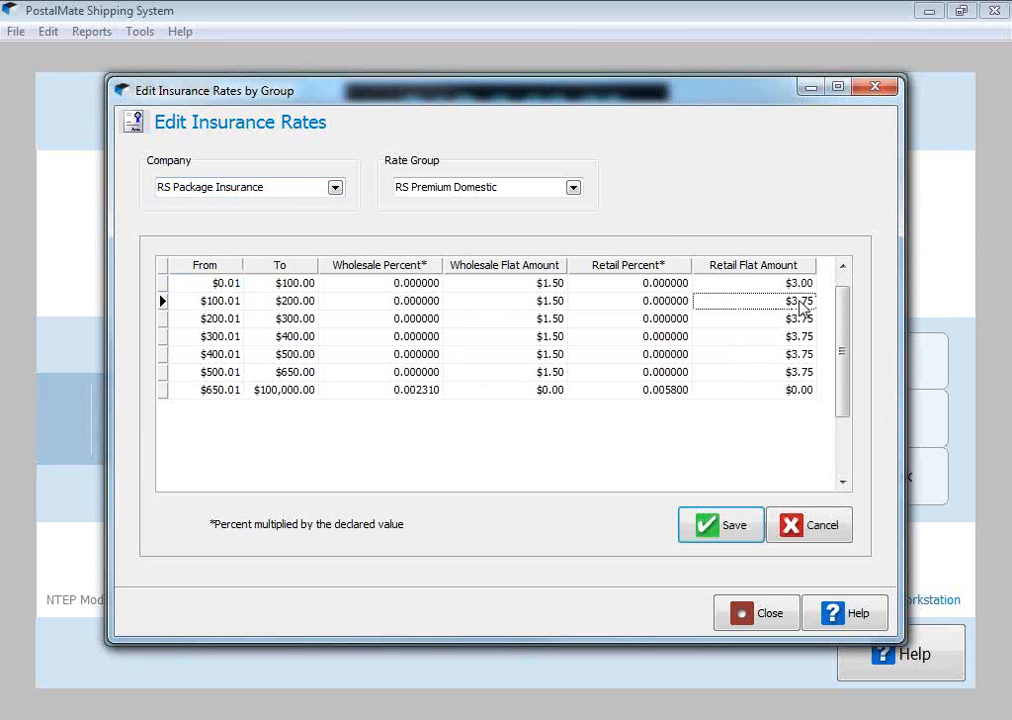
pyautogui.write('4.')
pyautogui.press('Return')
pyautogui.write('5.00')
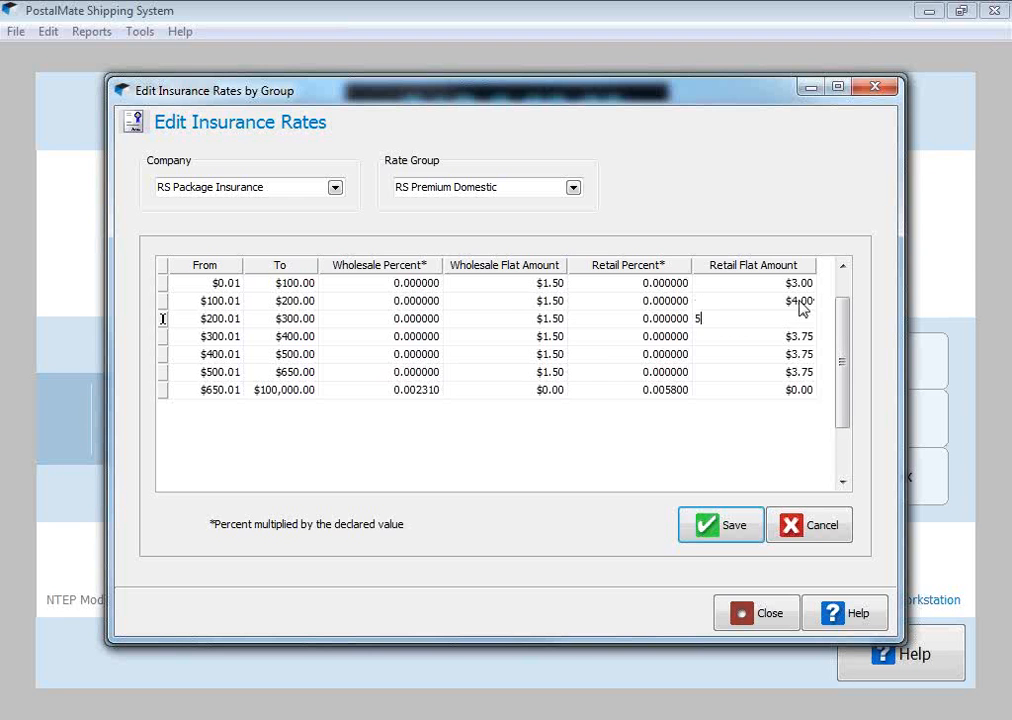
pyautogui.press('Return')
pyautogui.write('6.00')
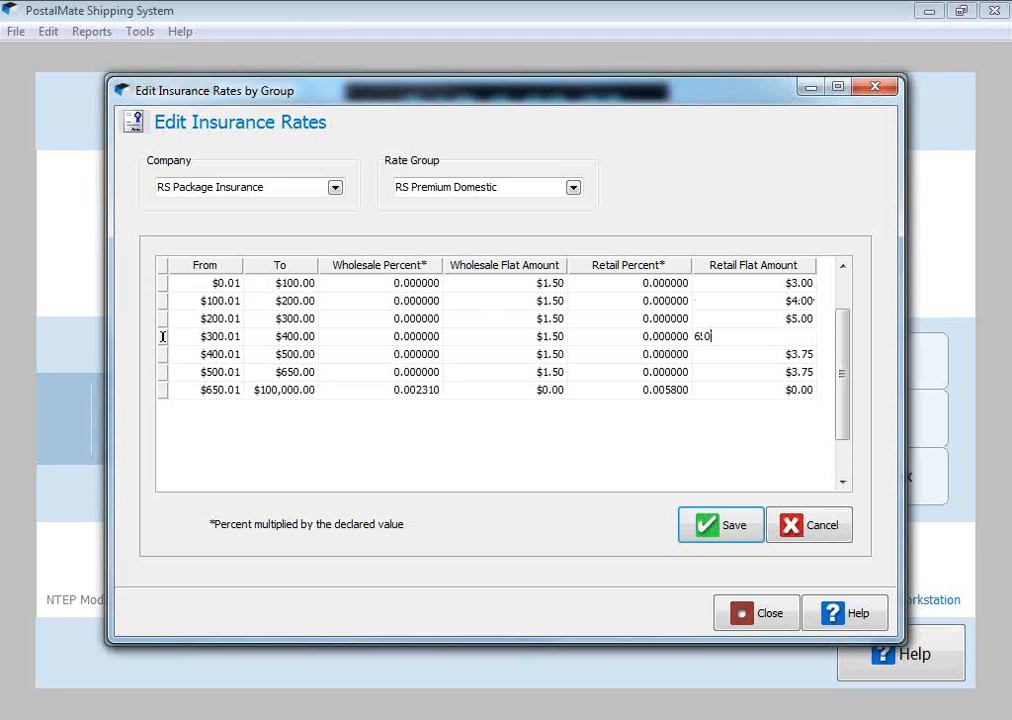
pyautogui.press('Return')
pyautogui.write('7.00')
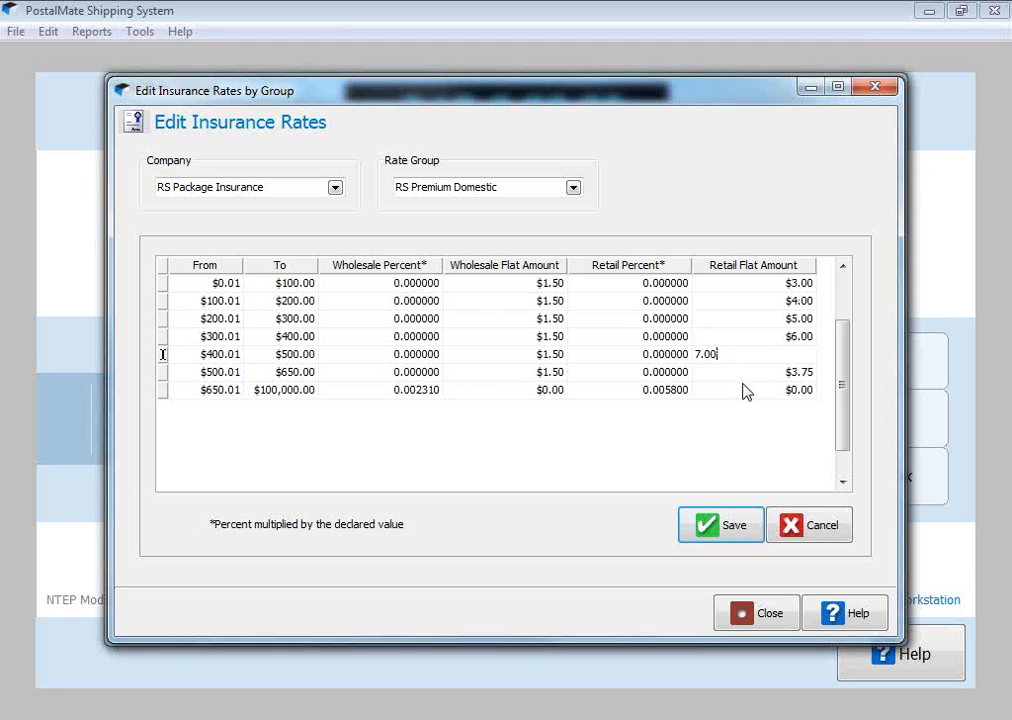
pyautogui.press('Return')
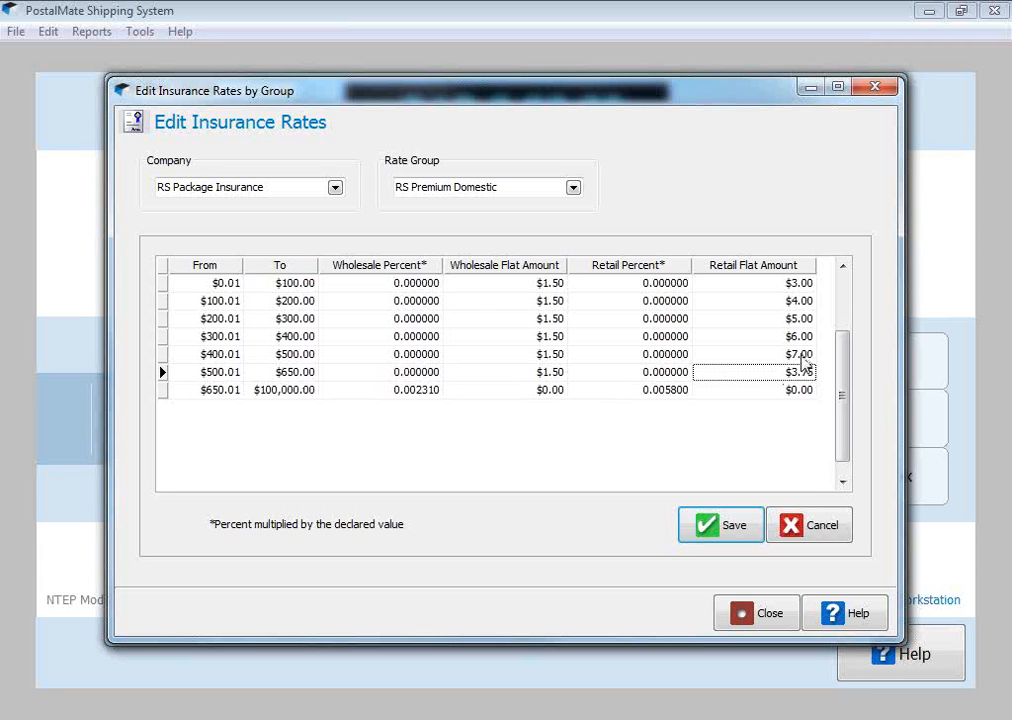
pyautogui.click(801, 373)
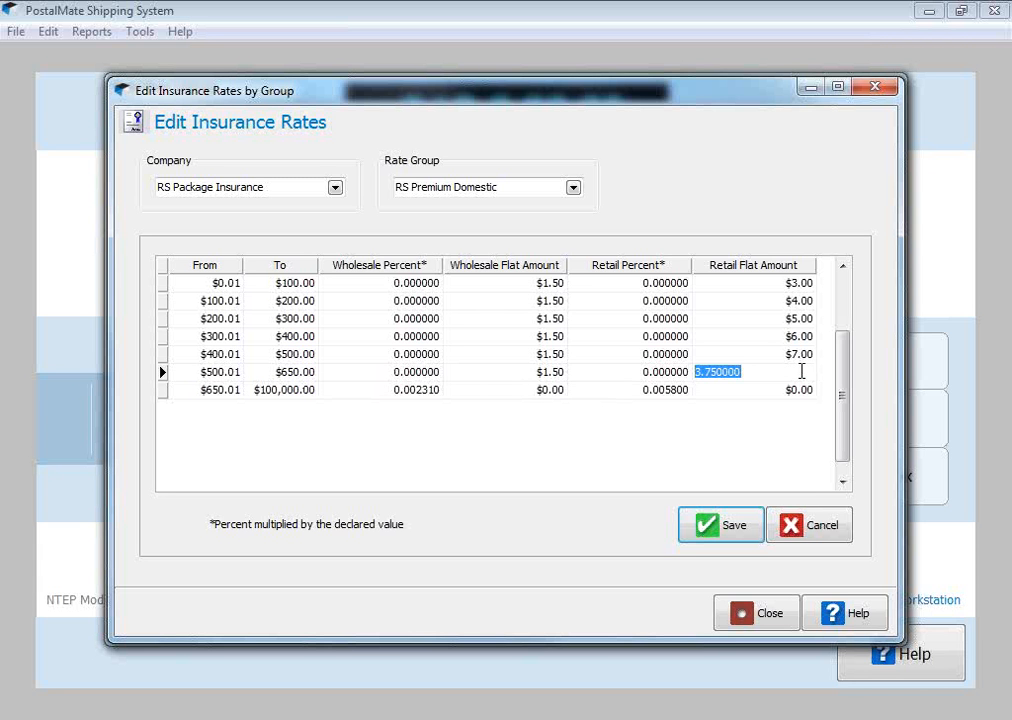
pyautogui.write('8.5')
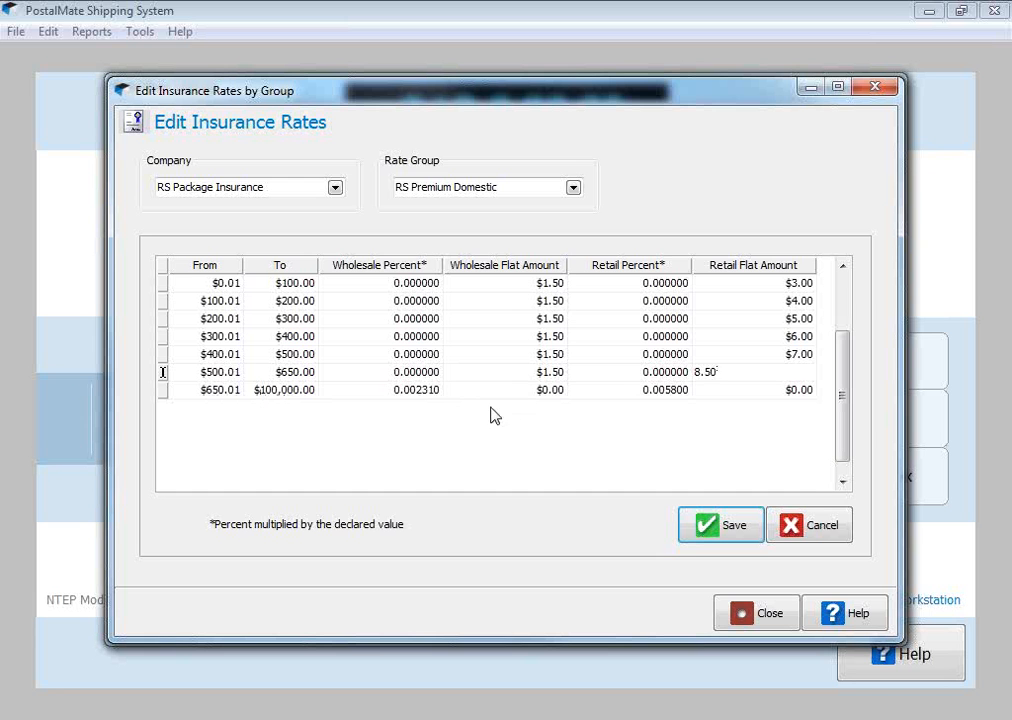
# For the tier above $650.00, set the retail percent to .01 and the retail flat amount to 3.00, and save the rates
pyautogui.click(664, 391)
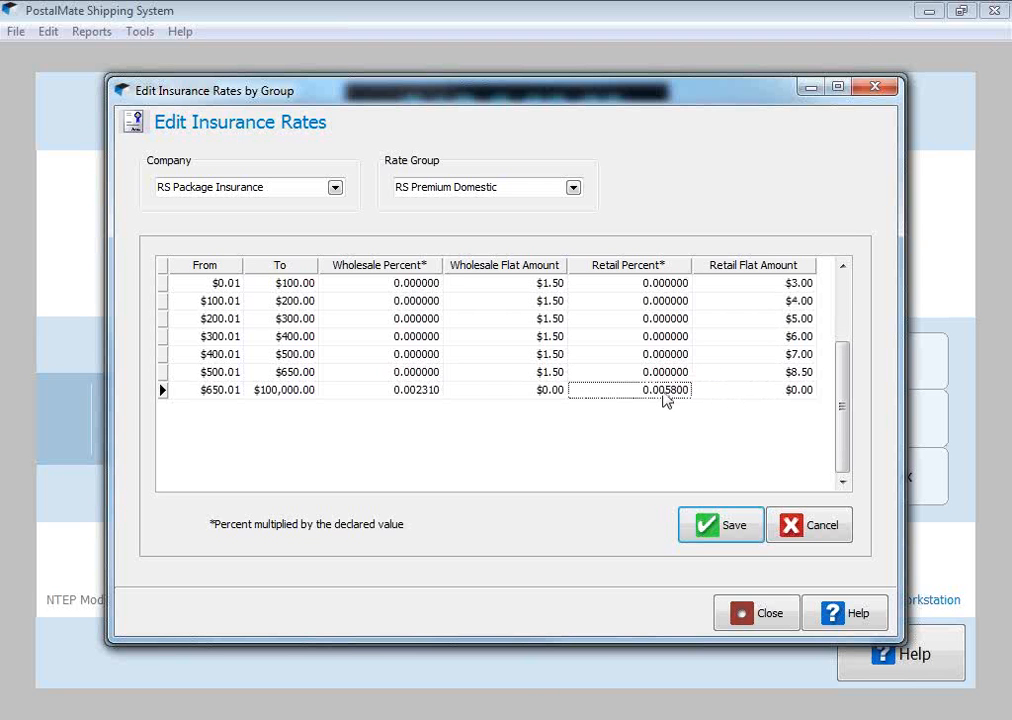
pyautogui.write('.01')
pyautogui.click(799, 398)
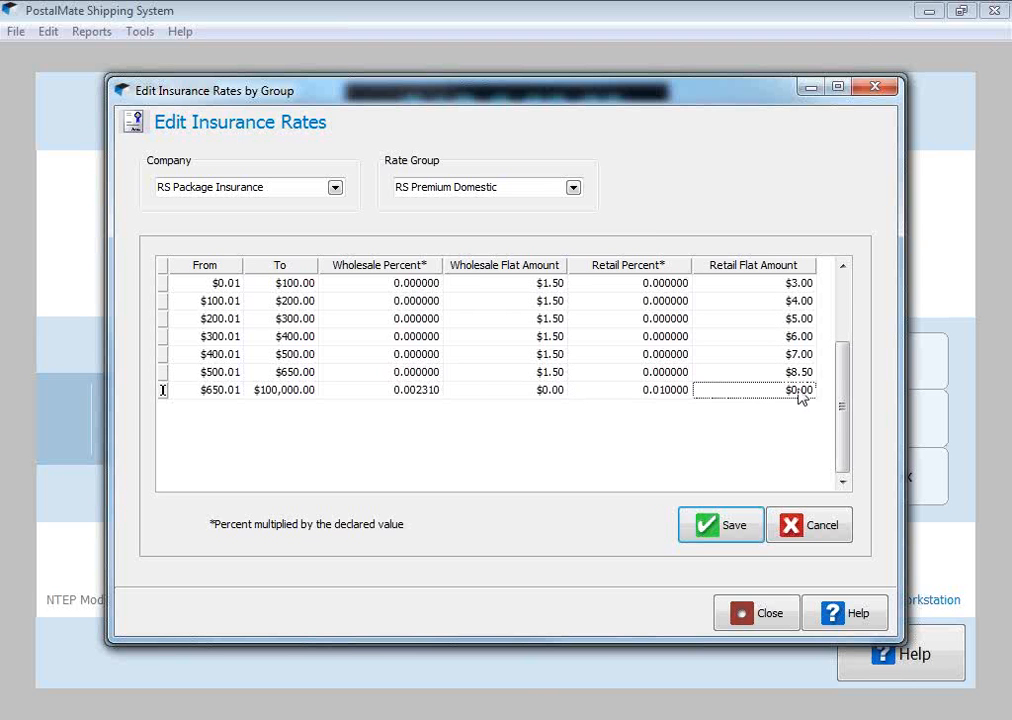
pyautogui.write('3.00')
pyautogui.click(749, 377)
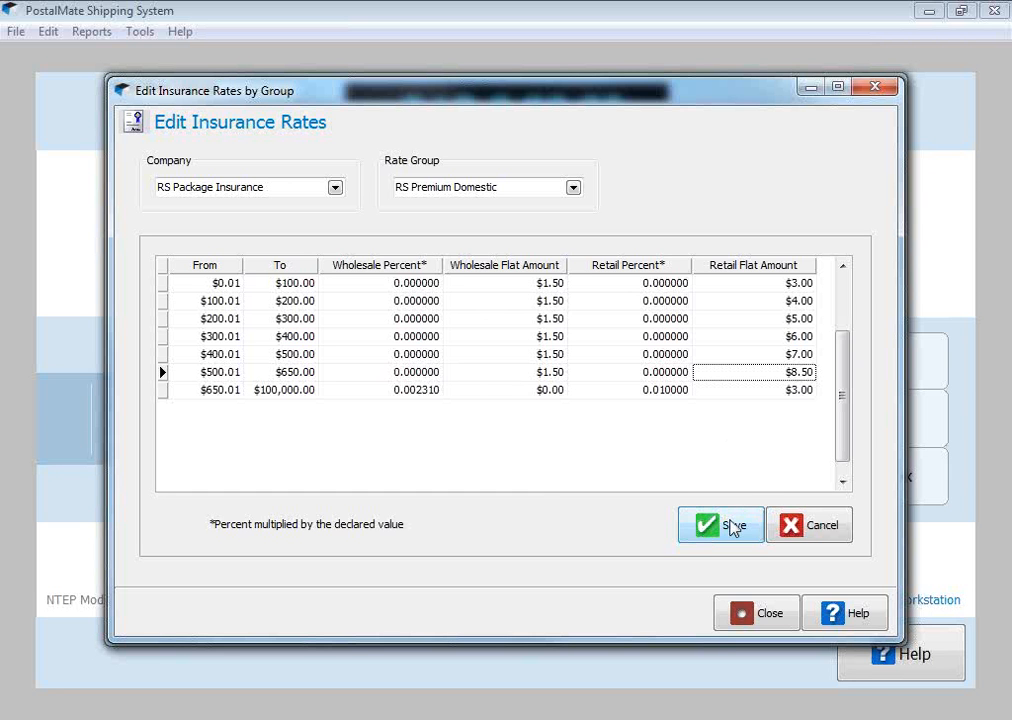
pyautogui.click(730, 527)
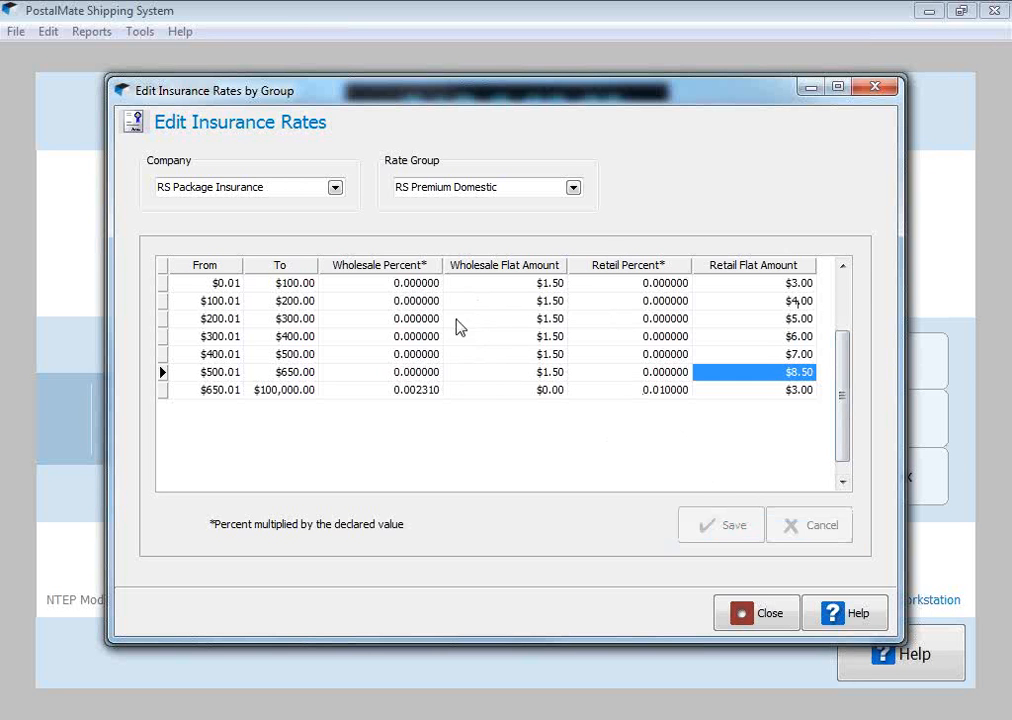
# Review the rates of the RS Premium International group and close the insurance rate editor
pyautogui.click(573, 188)
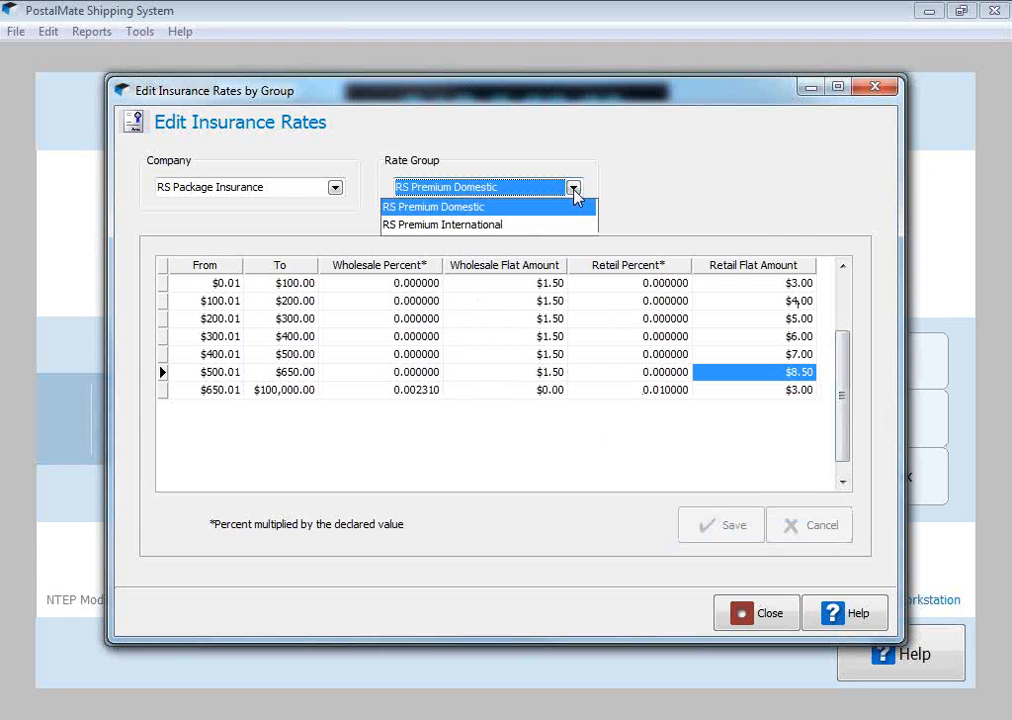
pyautogui.click(560, 227)
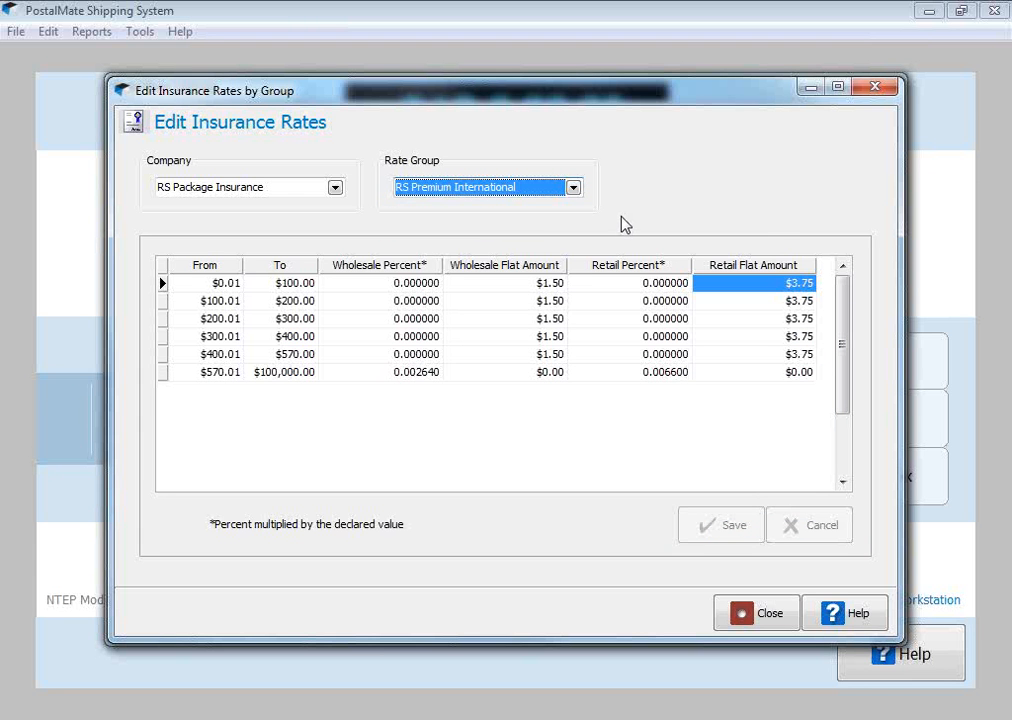
pyautogui.click(740, 612)
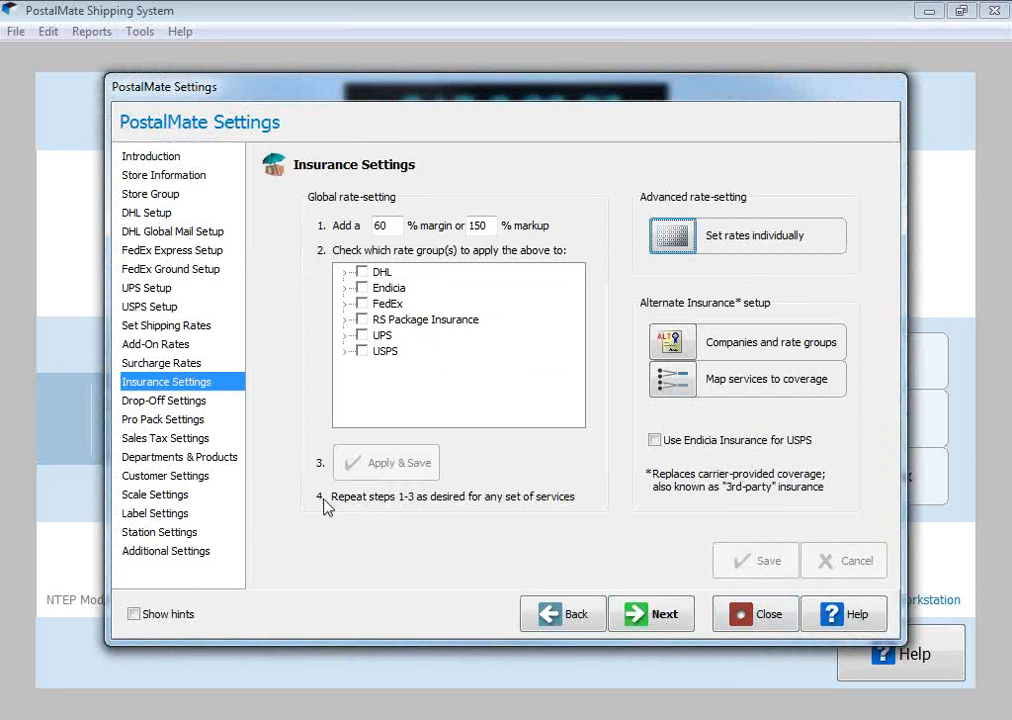
# In the drop-off settings, enable insurance through RS Package Insurance, save the change and close the settings
pyautogui.click(197, 404)
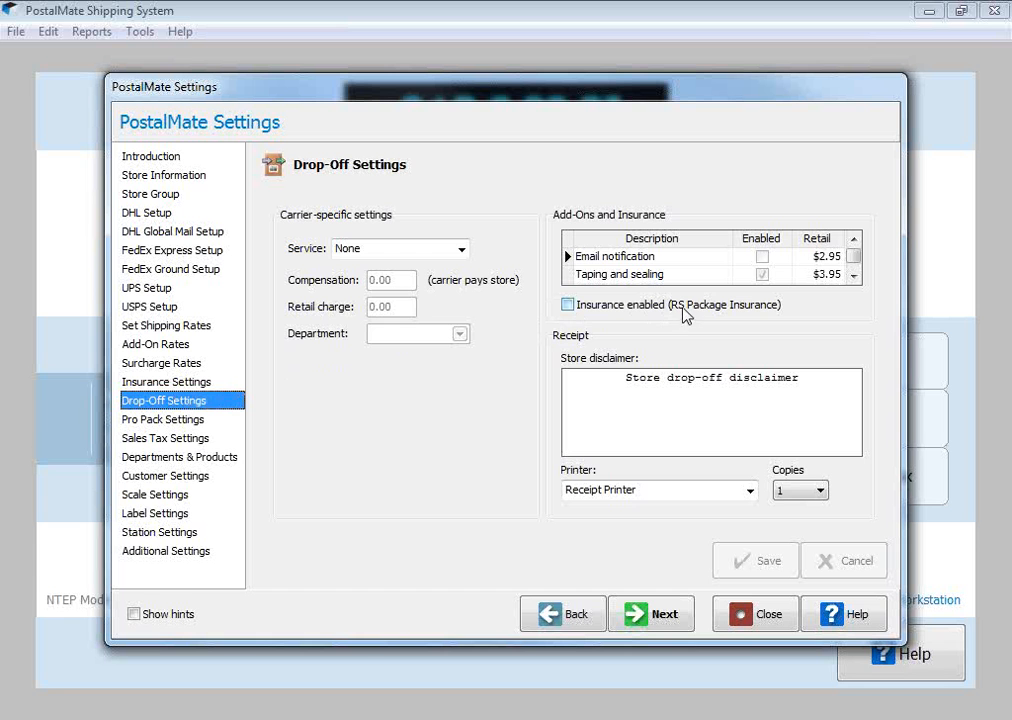
pyautogui.click(570, 306)
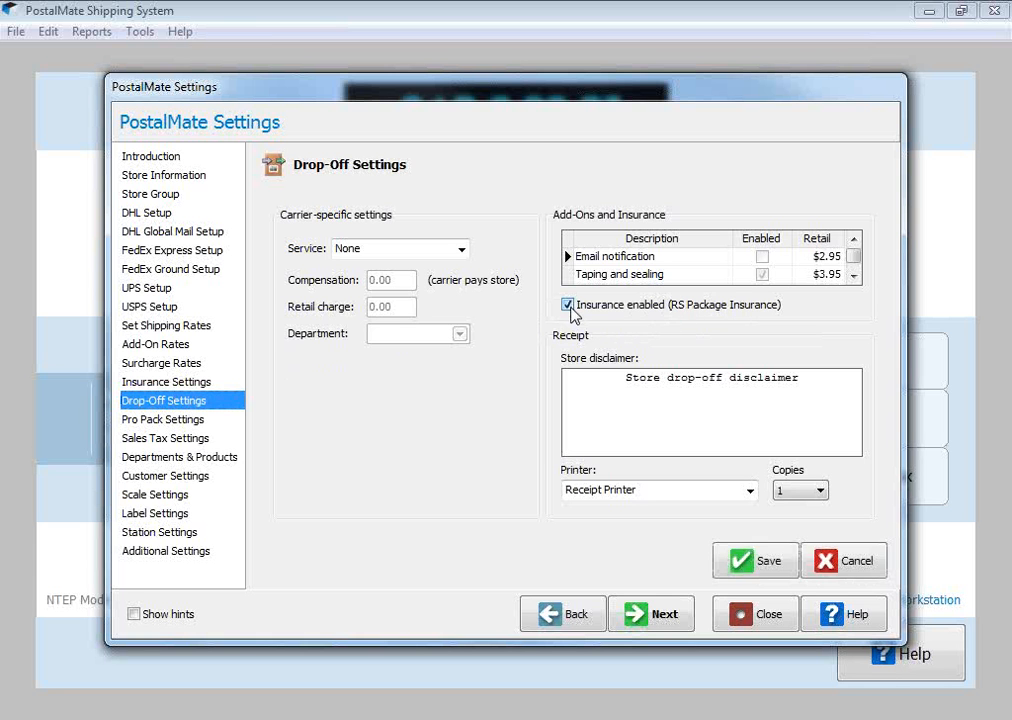
pyautogui.click(742, 561)
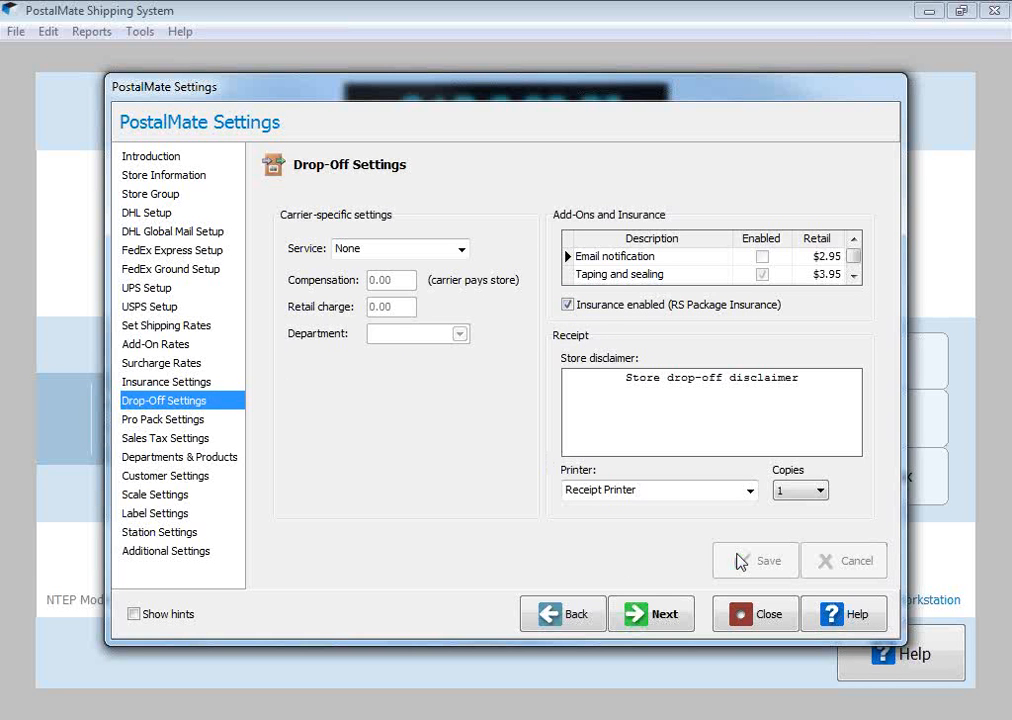
pyautogui.click(745, 615)
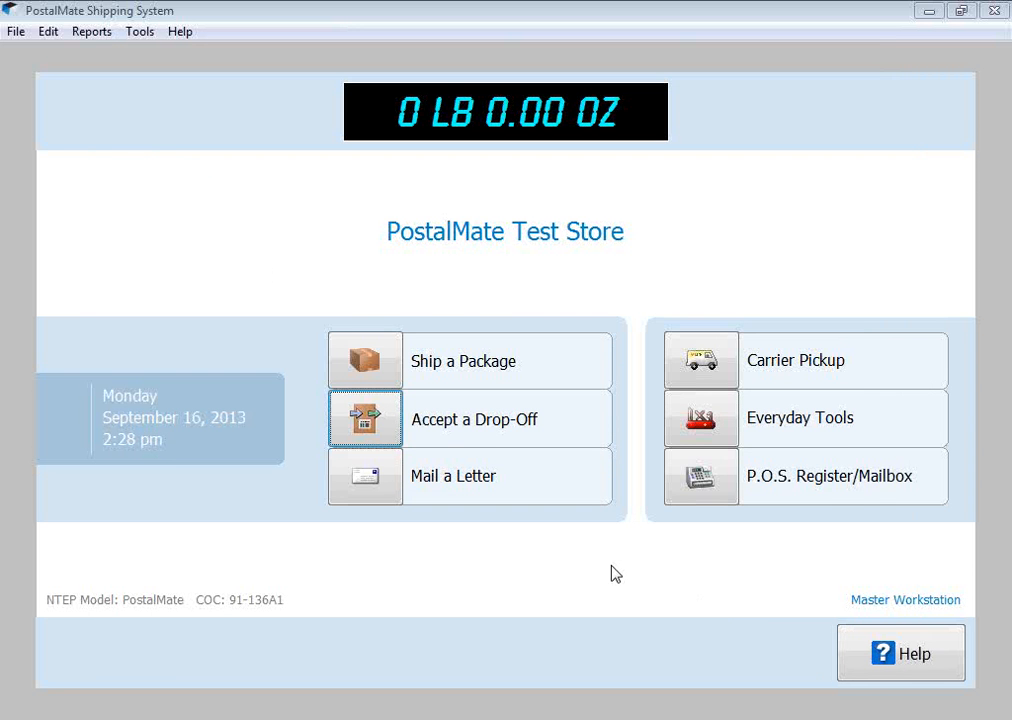
# Start shipping a package, selecting the first listed customer as sender and MESA Puppy Place as the recipient
pyautogui.click(372, 373)
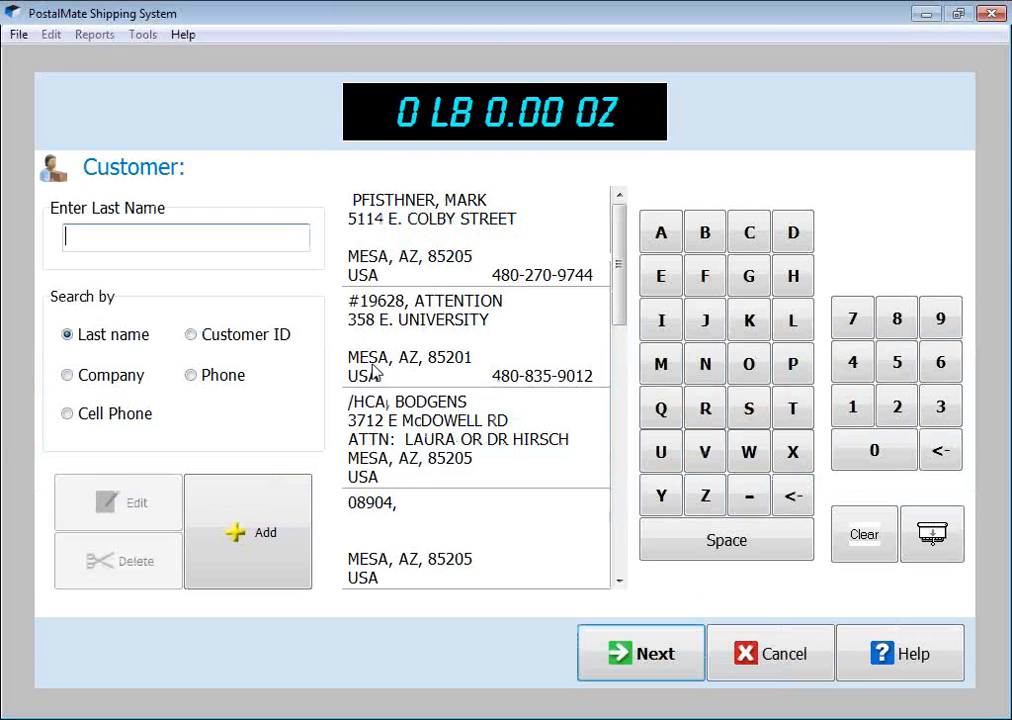
pyautogui.click(488, 244)
pyautogui.click(610, 670)
pyautogui.click(402, 349)
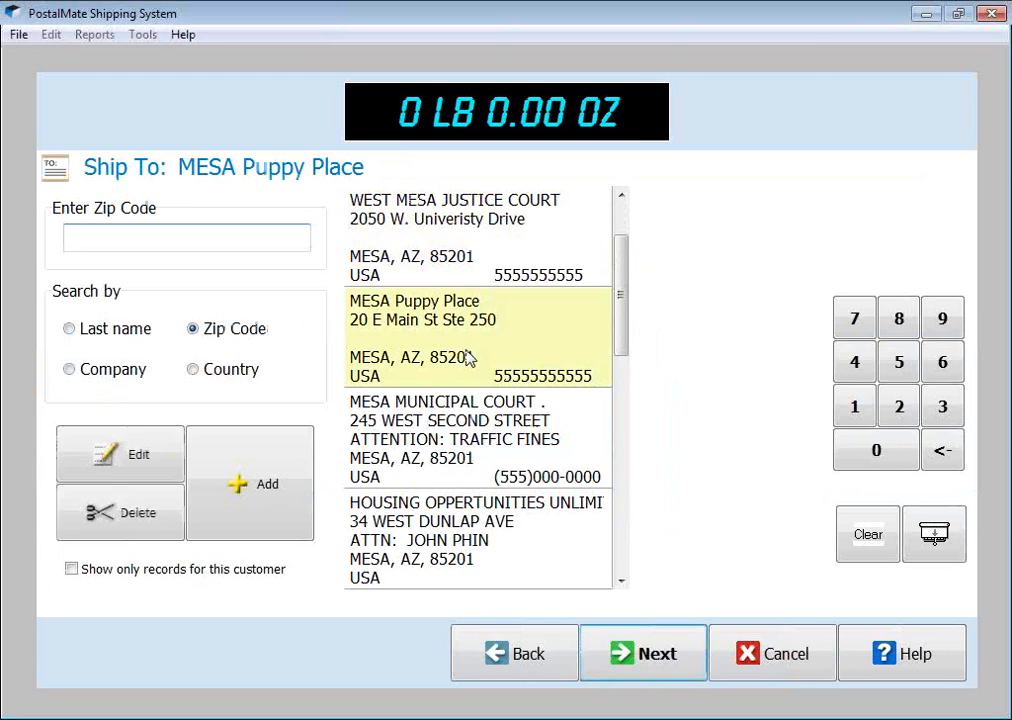
pyautogui.click(638, 645)
# Set the package weight to 1 lb and its outer dimensions to 6 x 6 x 4
pyautogui.click(624, 376)
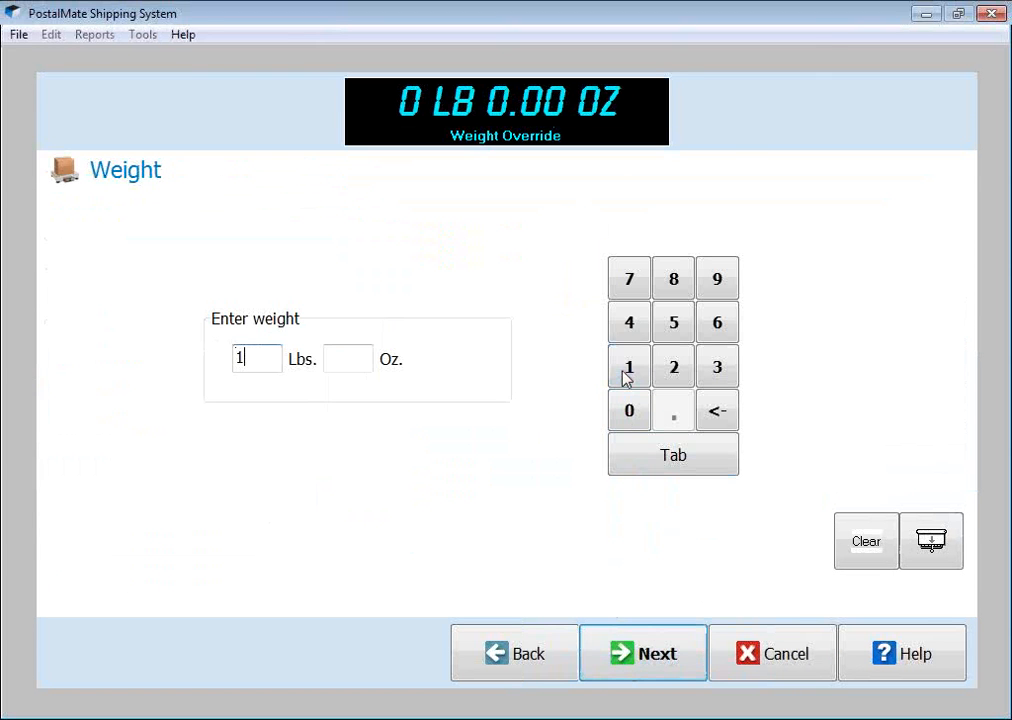
pyautogui.click(622, 655)
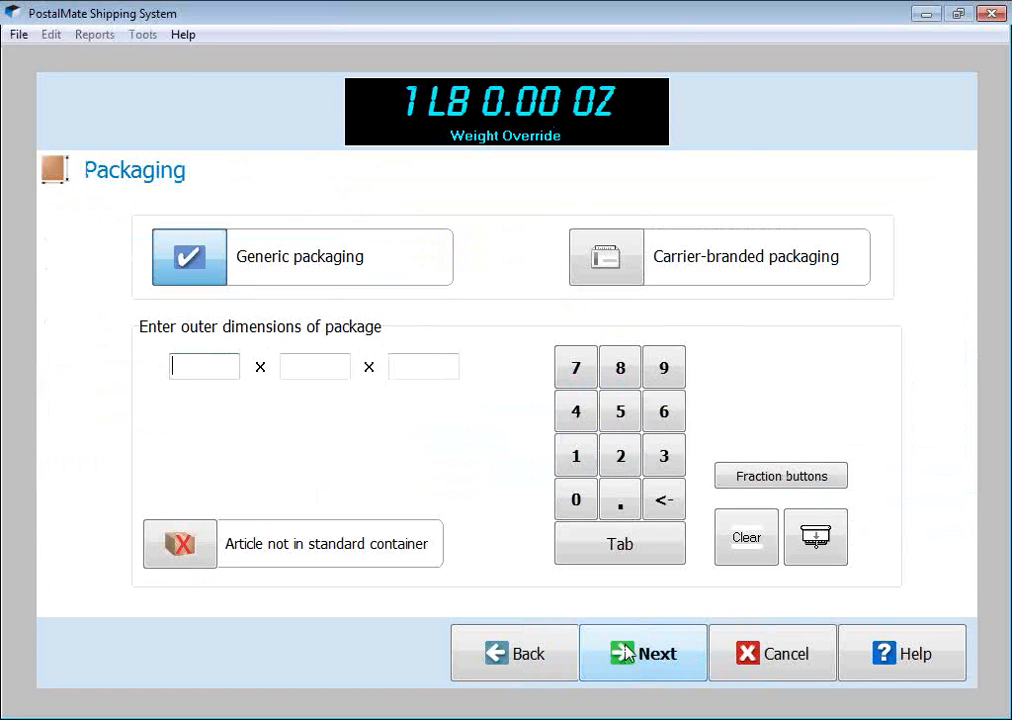
pyautogui.write('6')
pyautogui.press('Tab')
pyautogui.write('6')
pyautogui.press('Tab')
pyautogui.write('4')
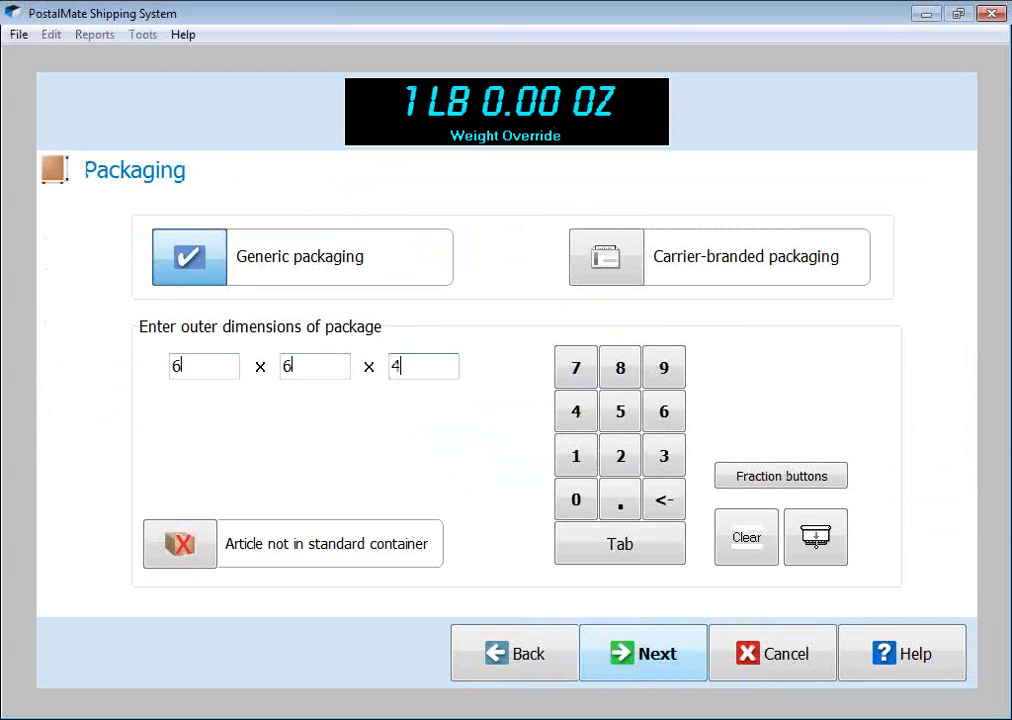
pyautogui.click(624, 655)
# Declare a value of $400 for the package, choose FedEx Ground and continue to the package details
pyautogui.write('400')
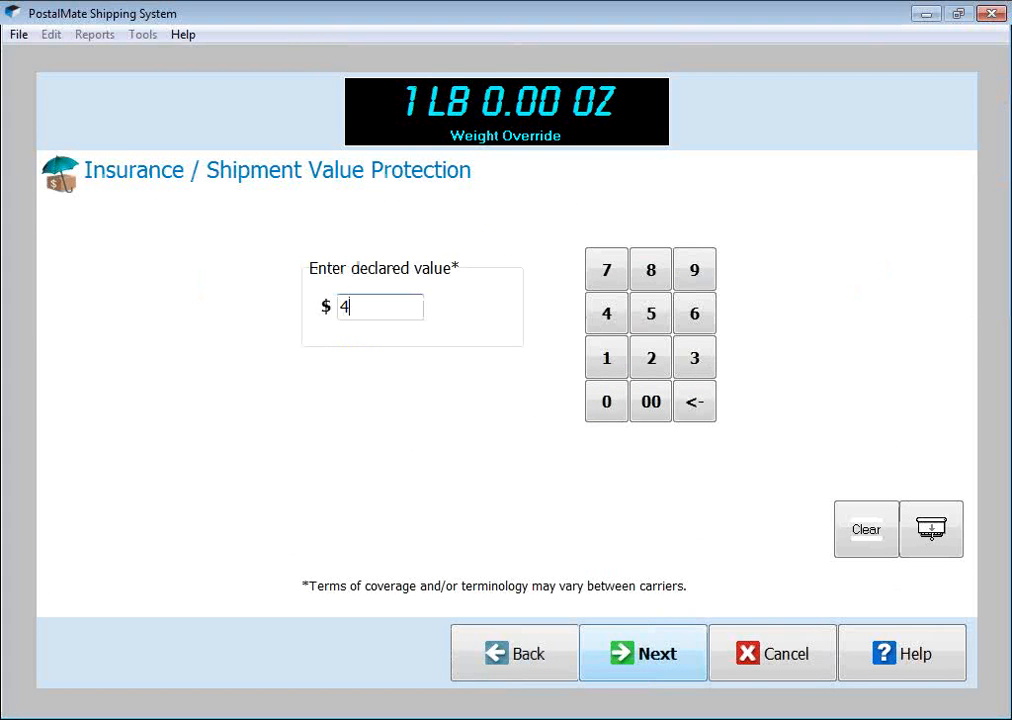
pyautogui.click(624, 653)
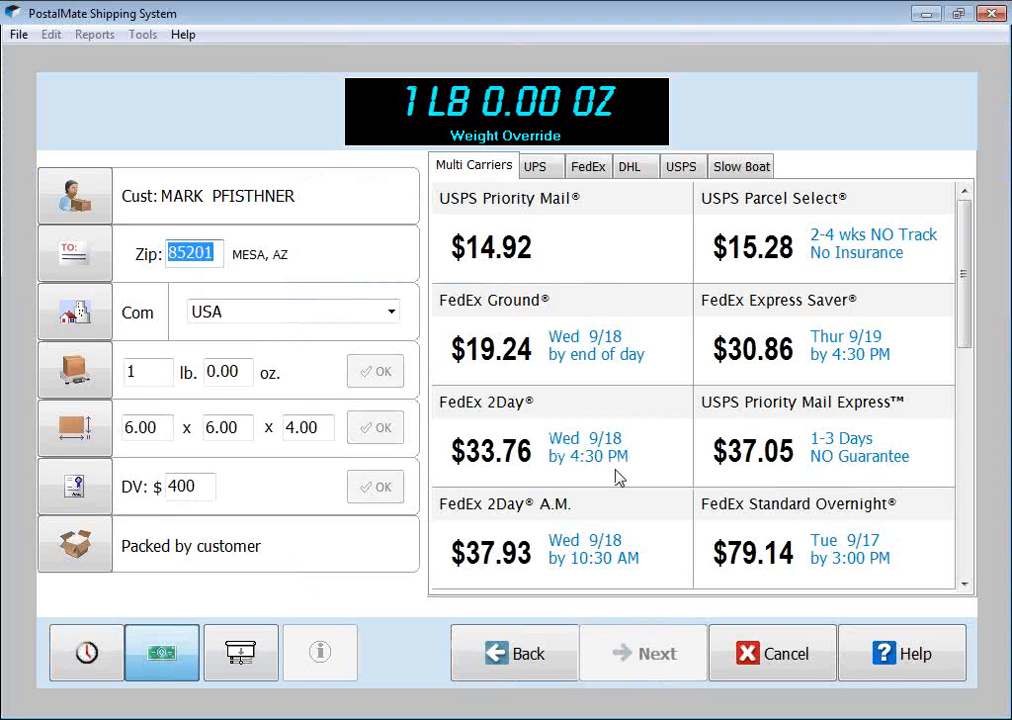
pyautogui.click(585, 341)
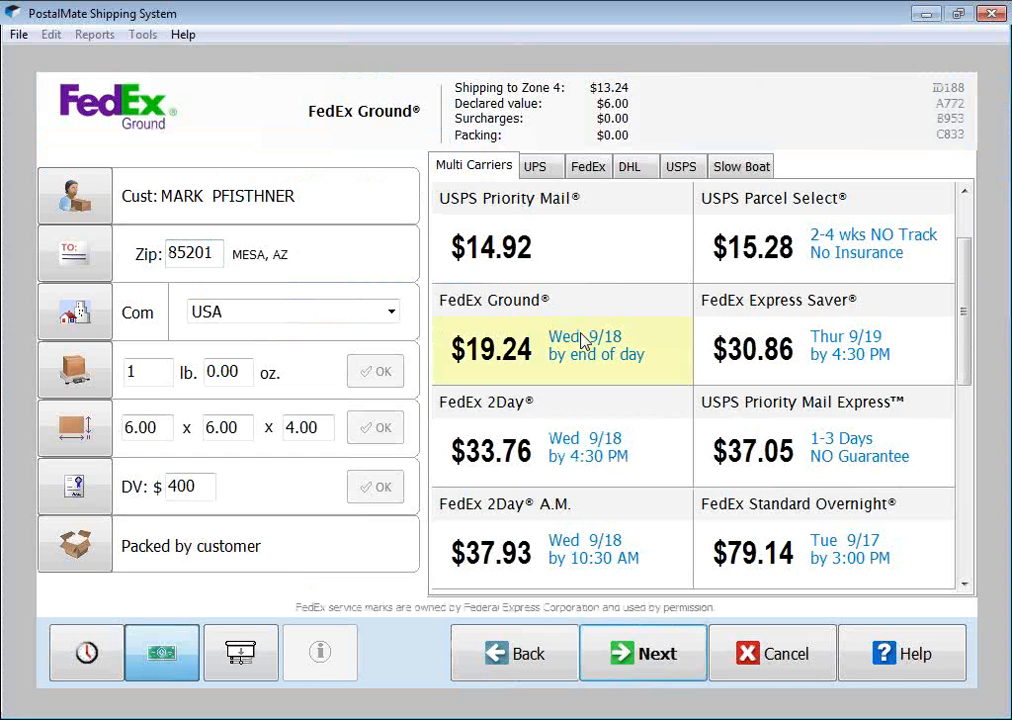
pyautogui.click(632, 662)
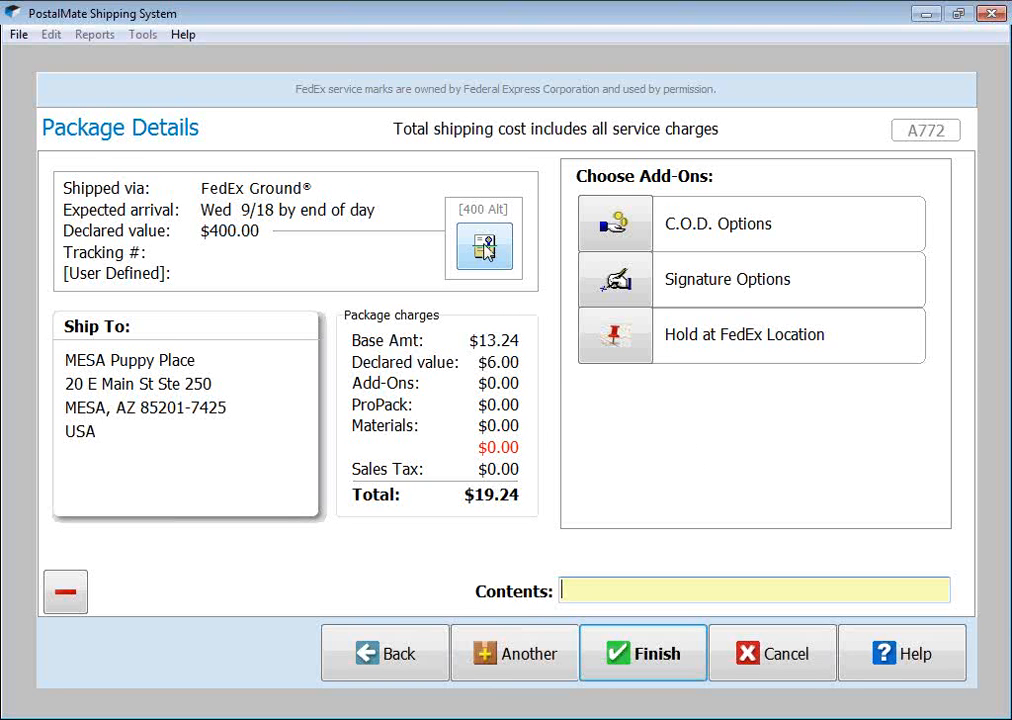
# Turn off alternate insurance for the package so the $400 declared value is allocated to FedEx Ground
pyautogui.click(495, 256)
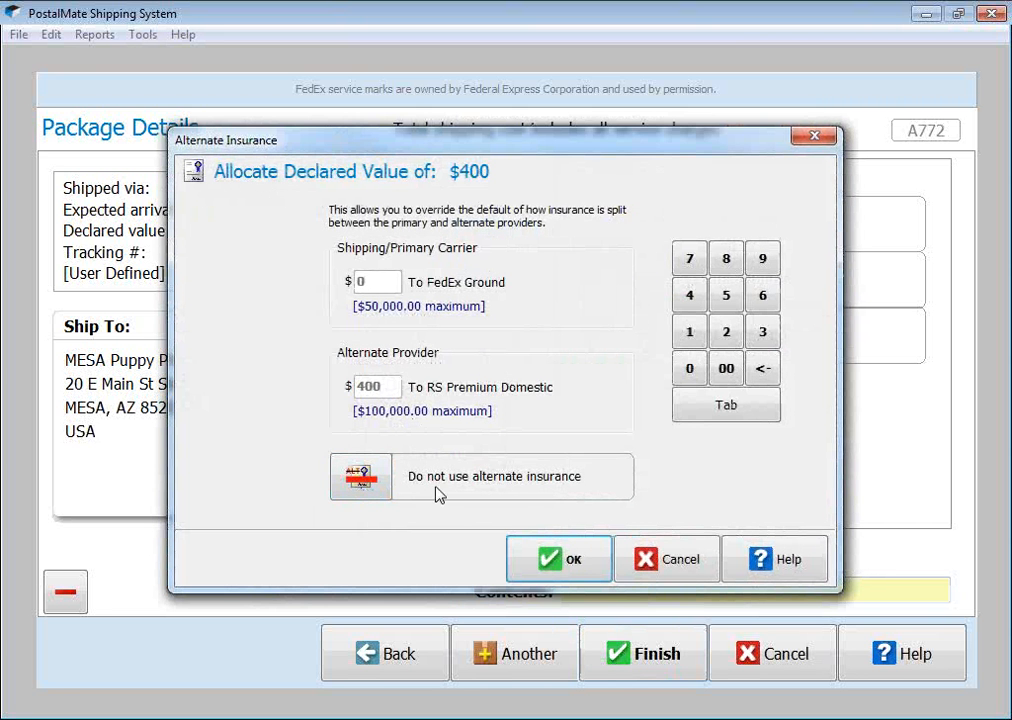
pyautogui.click(366, 486)
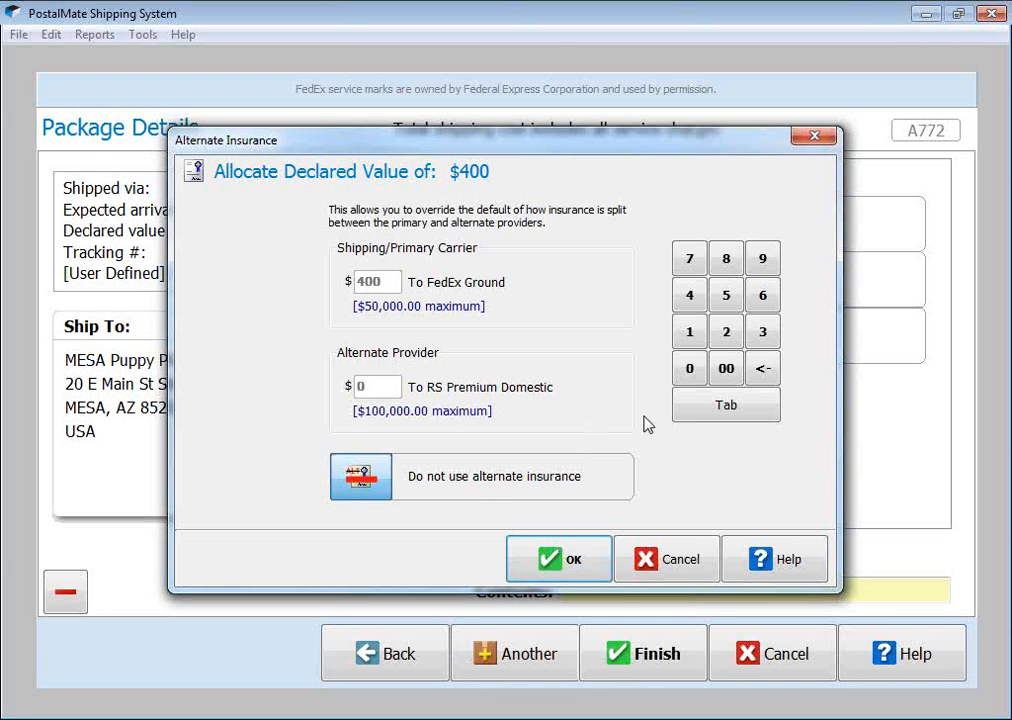
pyautogui.click(575, 562)
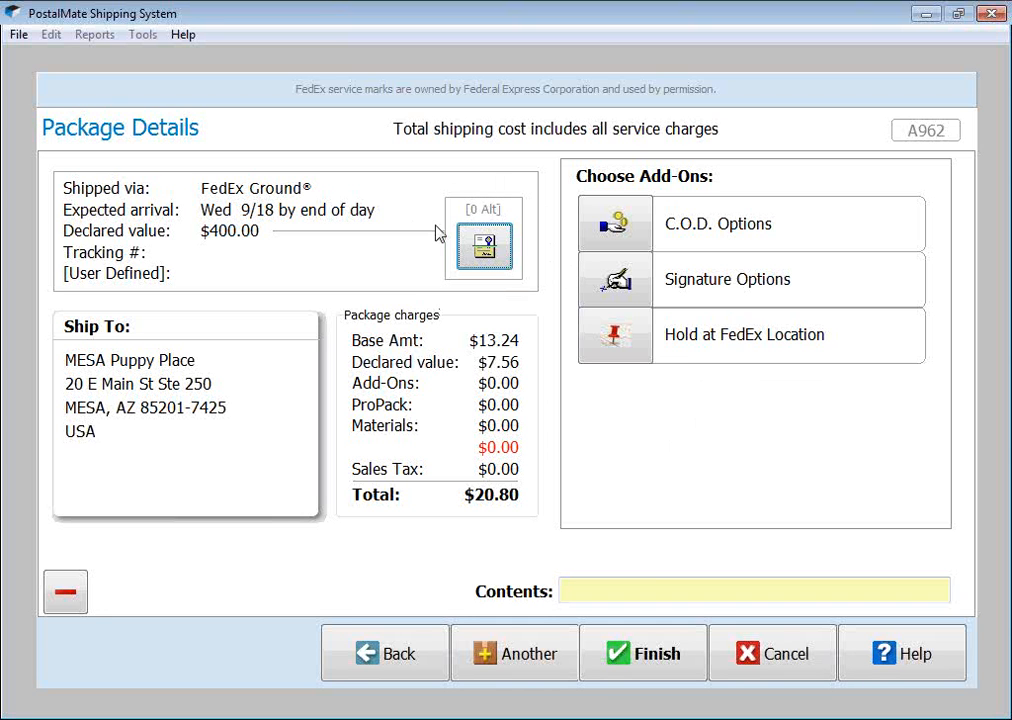
# Turn alternate insurance back on so the $400 declared value is allocated to RS Premium Domestic
pyautogui.click(497, 250)
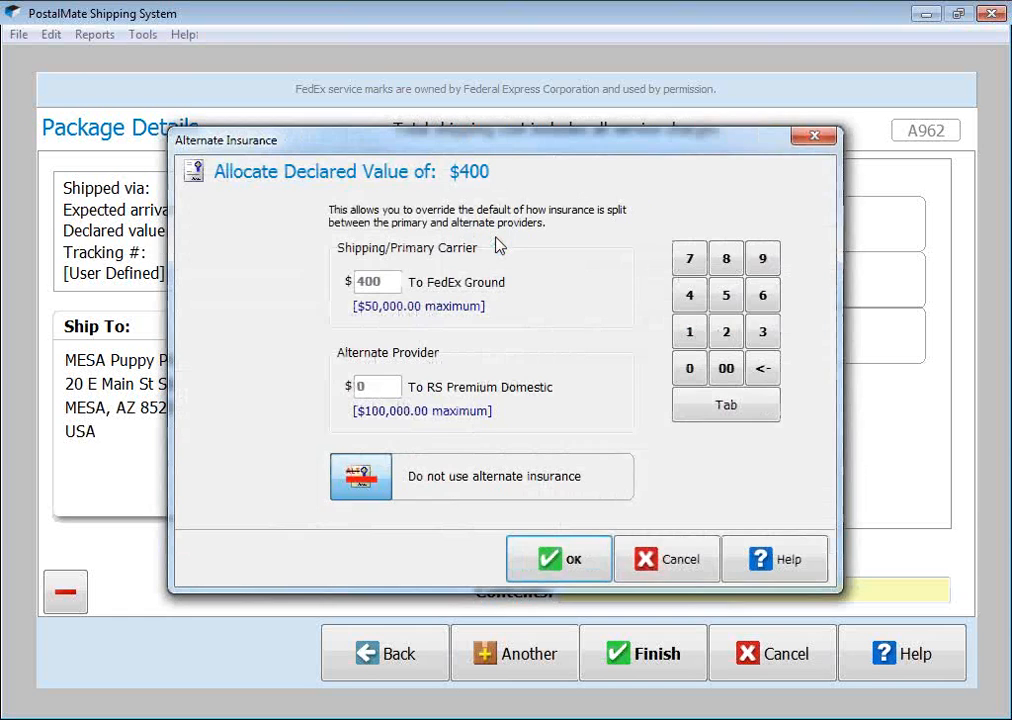
pyautogui.click(356, 479)
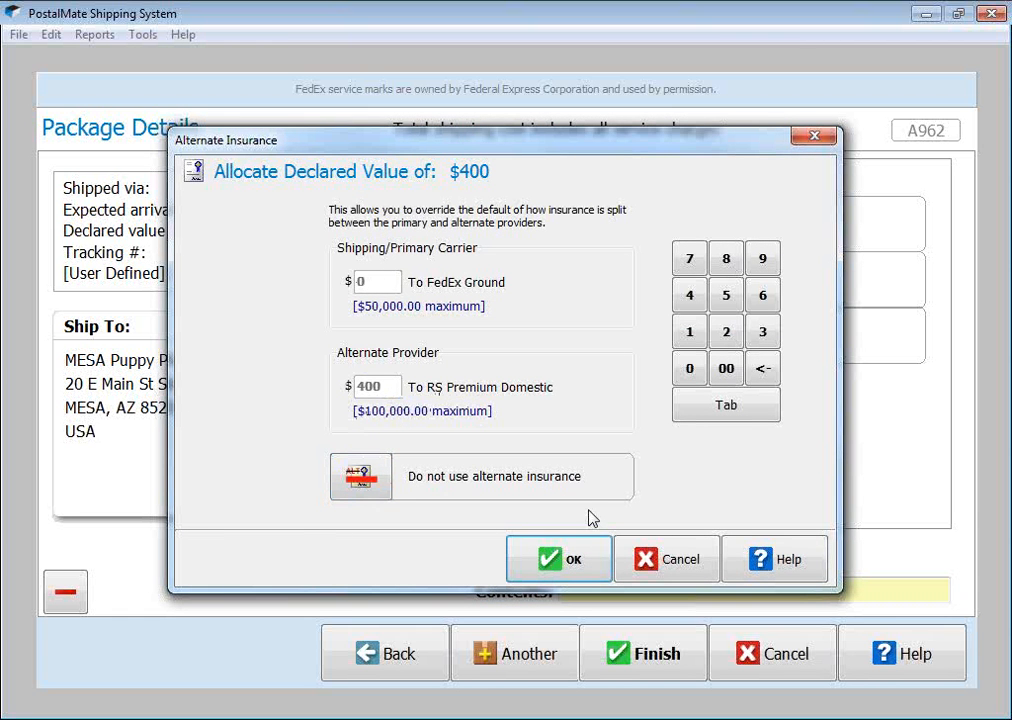
pyautogui.click(556, 560)
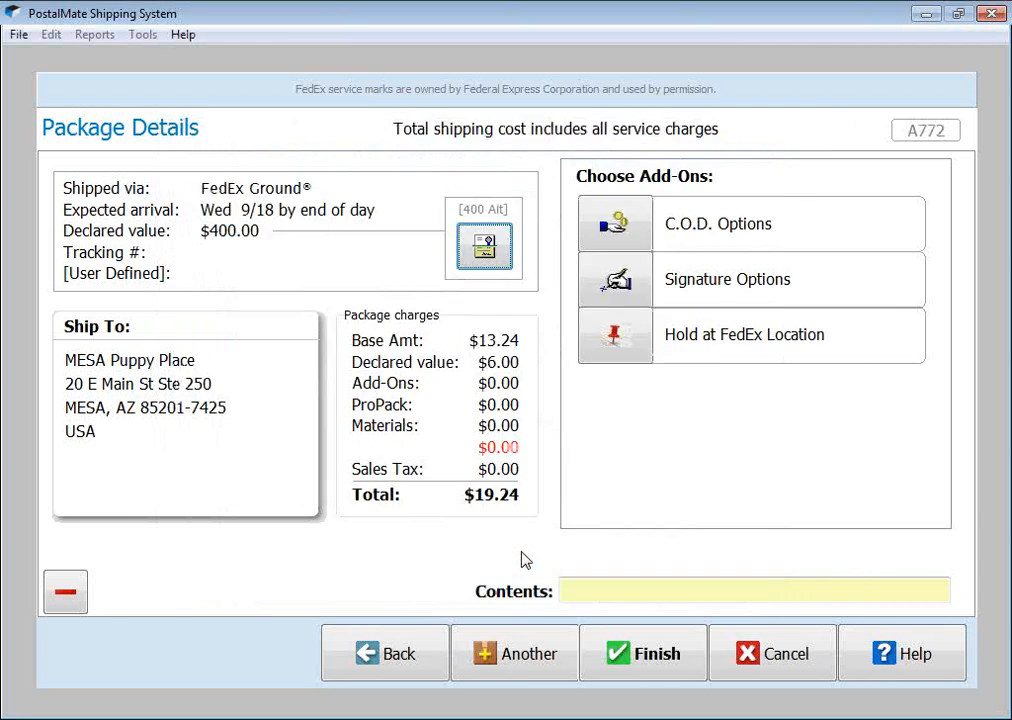
# Enter "dog toys" as the package contents and finish the shipment
pyautogui.click(577, 583)
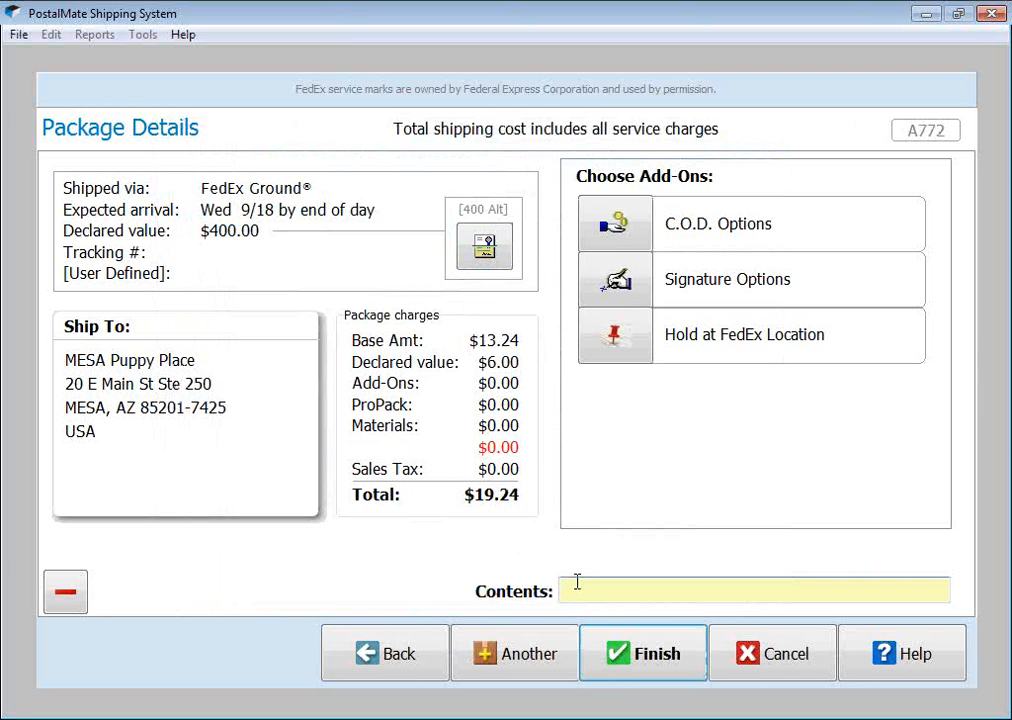
pyautogui.write('dog toys')
pyautogui.click(651, 656)
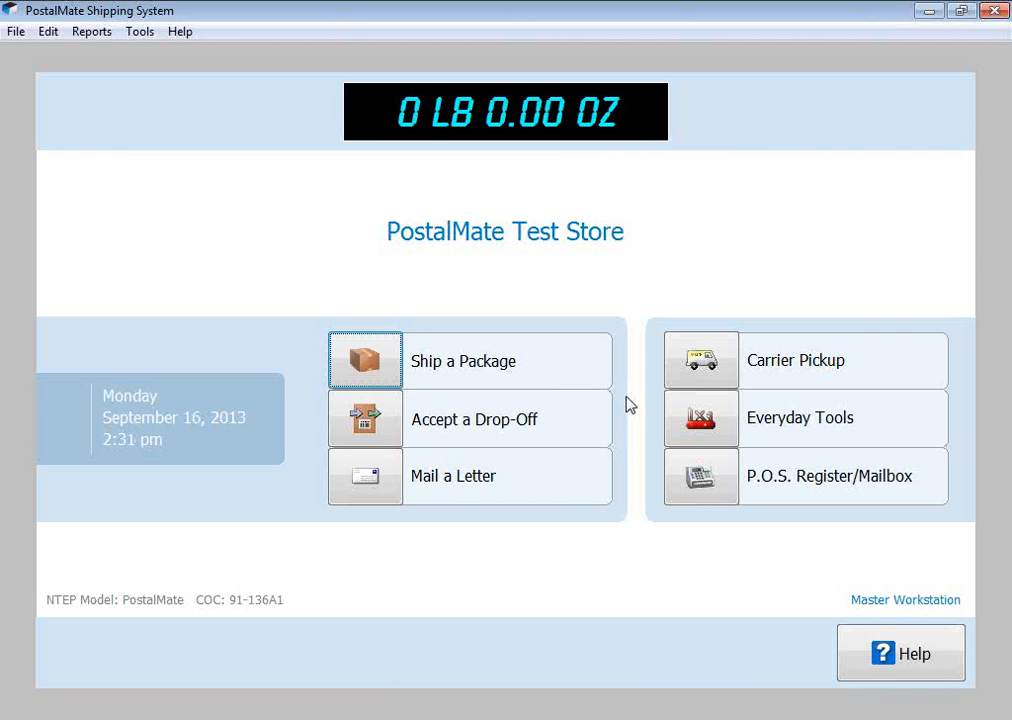
# Void the most recent FedEx Ground shipment and acknowledge the carrier's void
pyautogui.click(701, 424)
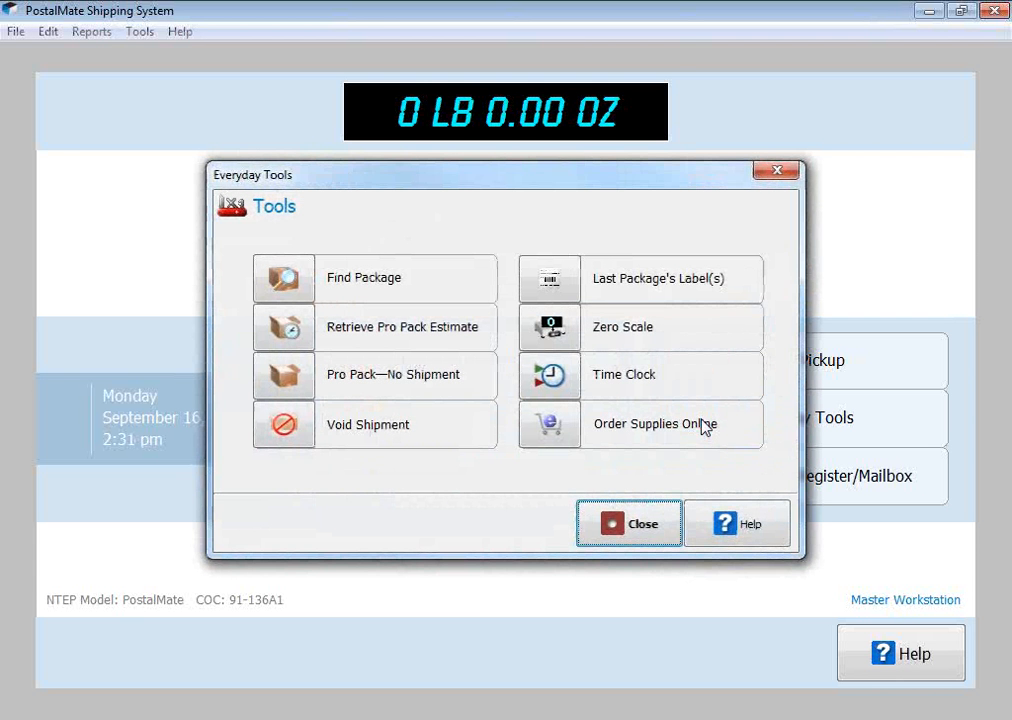
pyautogui.click(270, 428)
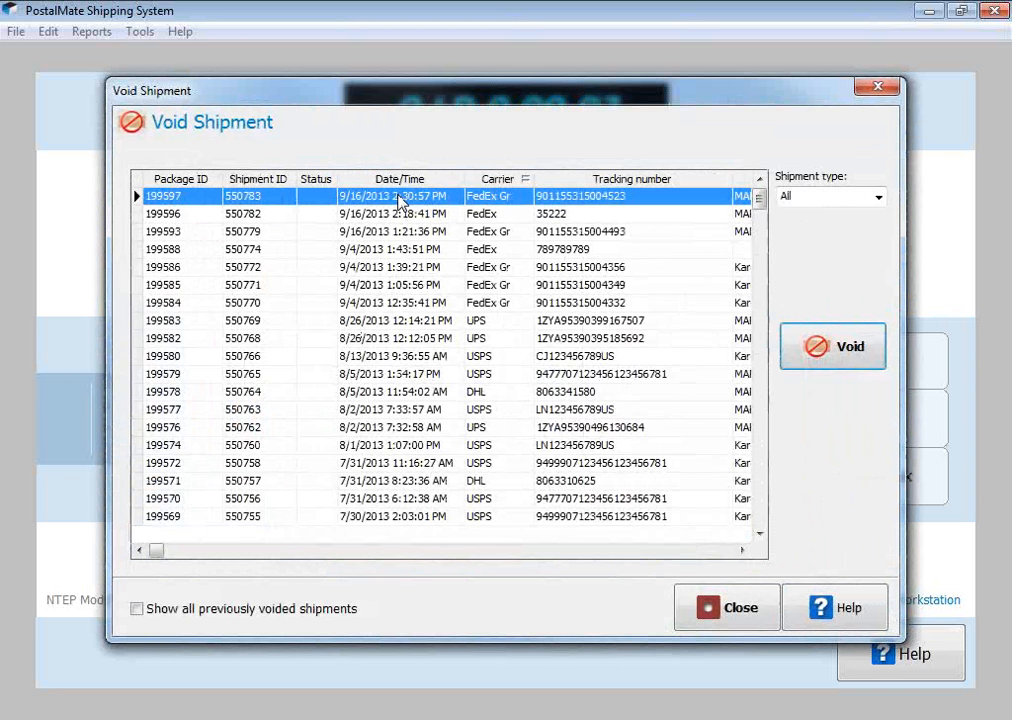
pyautogui.click(800, 336)
pyautogui.click(508, 392)
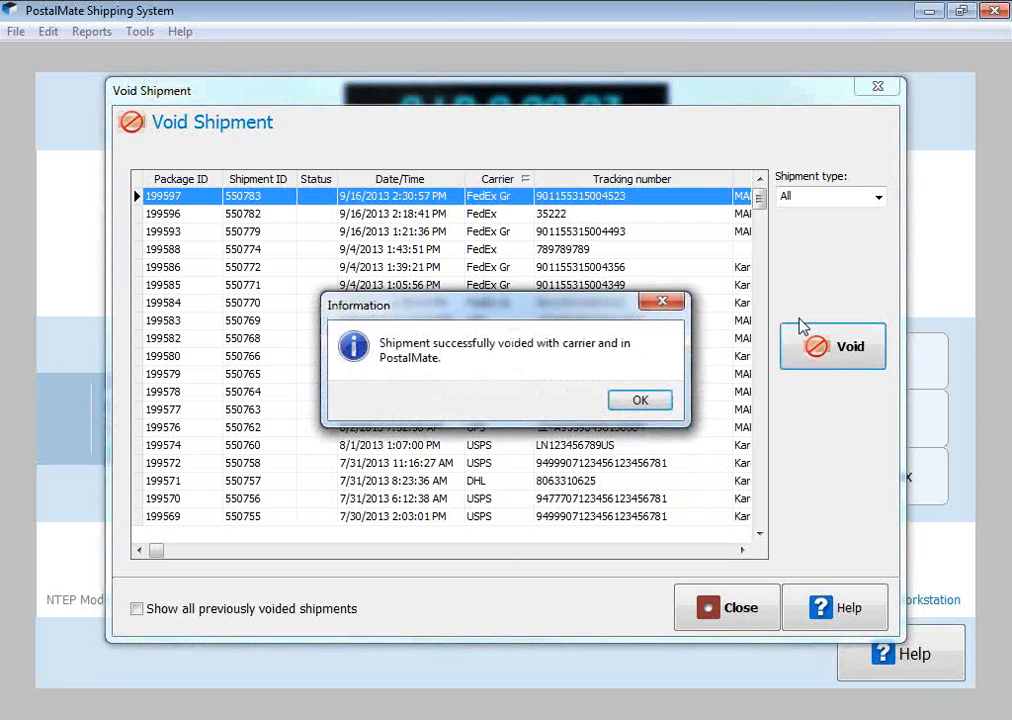
pyautogui.click(638, 400)
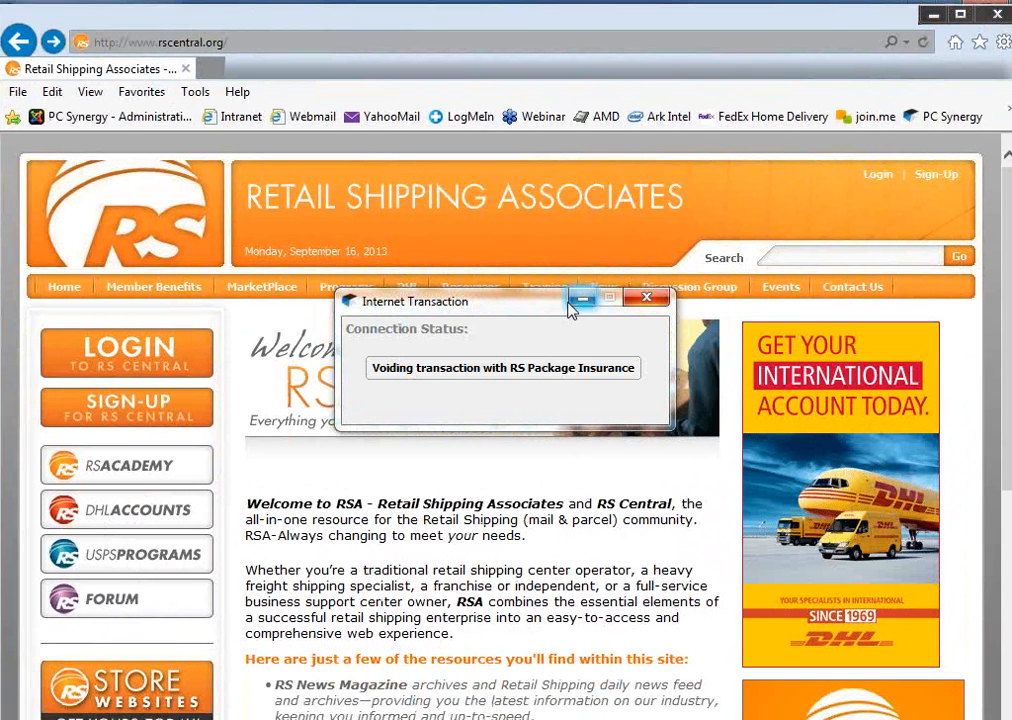
# View the RS Central home page at rscentral.org, and return to close the void shipment list and everyday tools
pyautogui.moveTo(546, 305); pyautogui.dragTo(1011, 326)
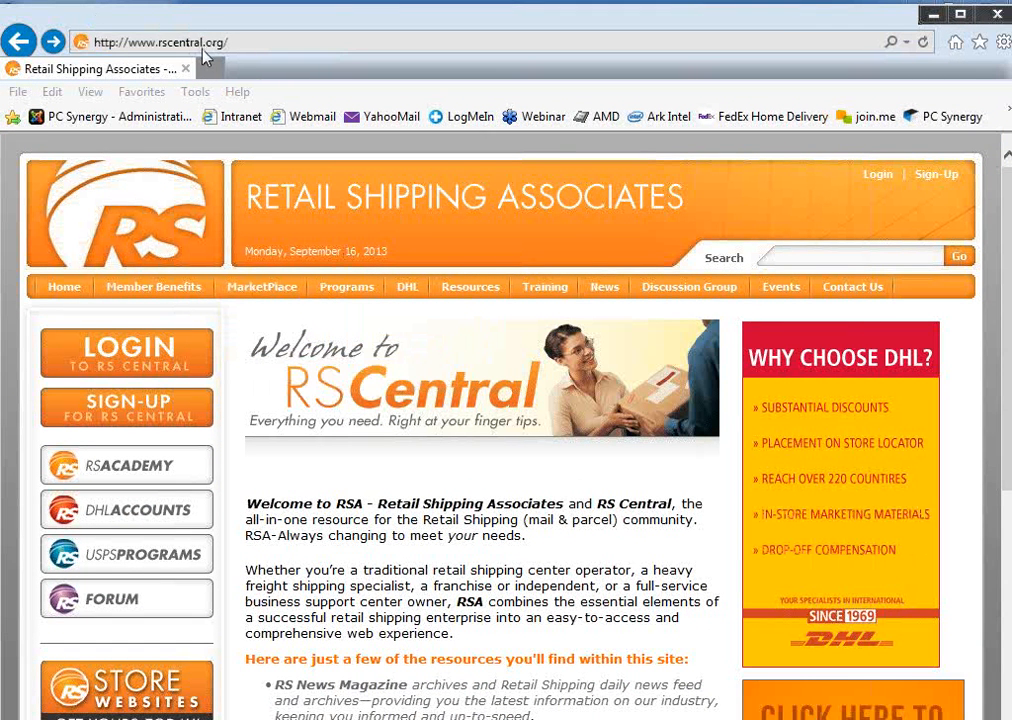
pyautogui.moveTo(226, 310)
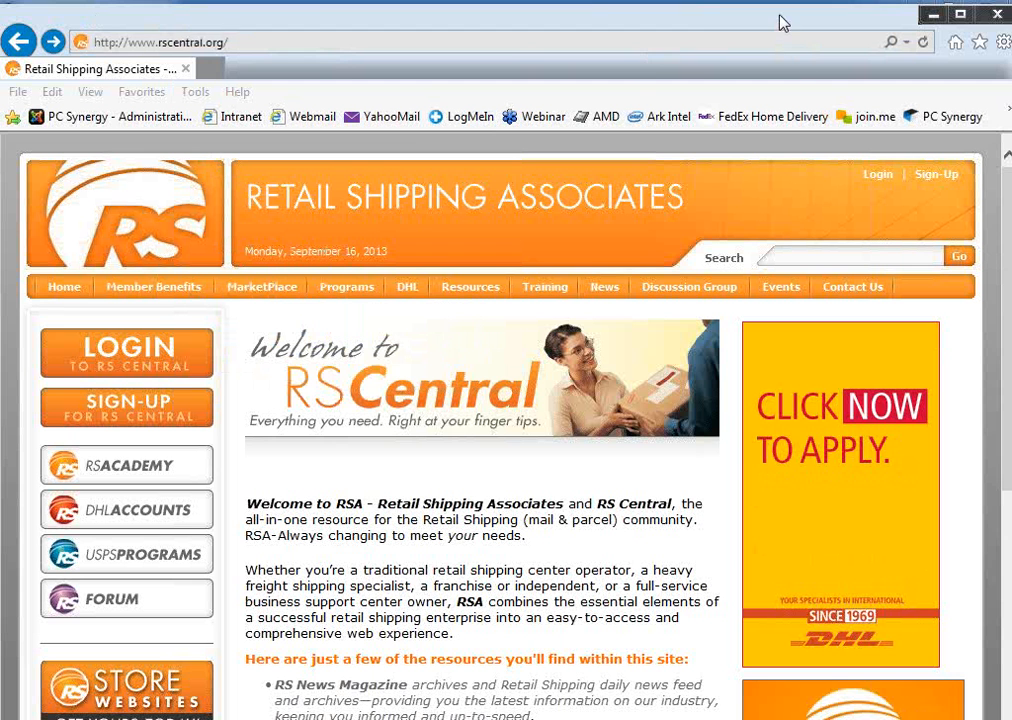
pyautogui.moveTo(703, 18); pyautogui.dragTo(1011, 59)
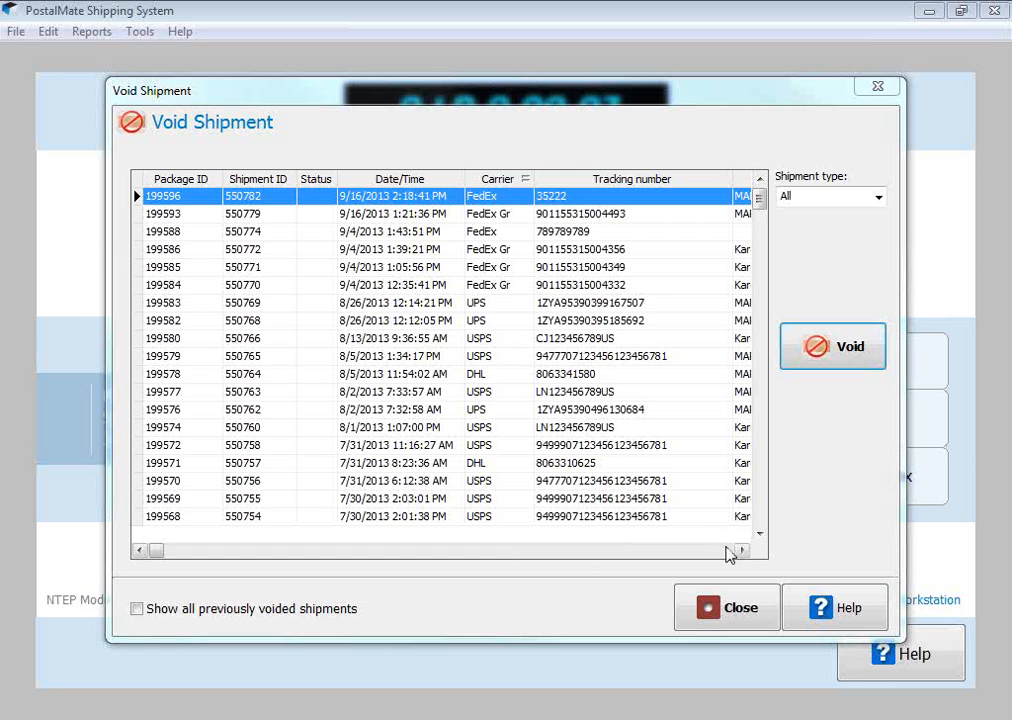
pyautogui.click(722, 622)
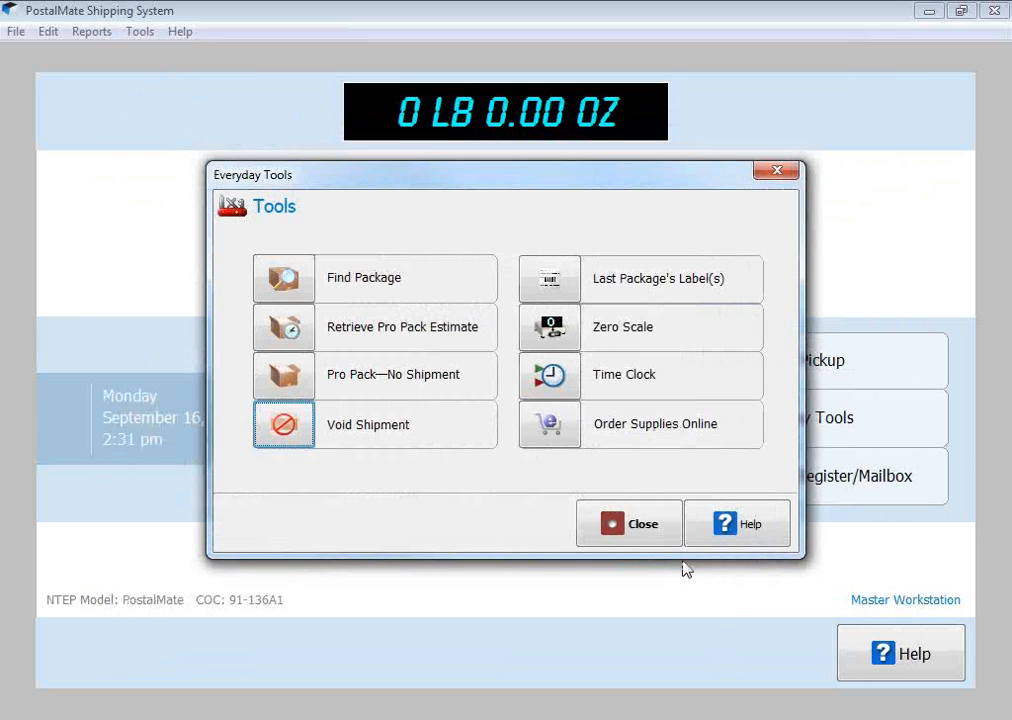
pyautogui.click(663, 542)
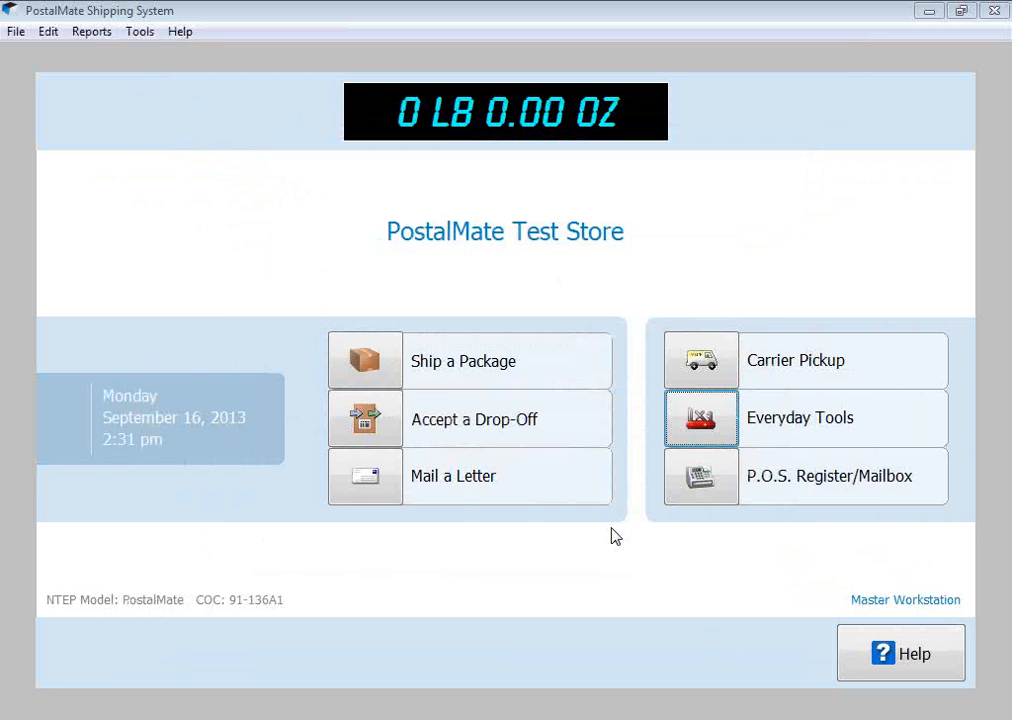
# Start a drop-off with tracking number 36988, set its carrier to FedEx and accept the number as entered
pyautogui.click(386, 428)
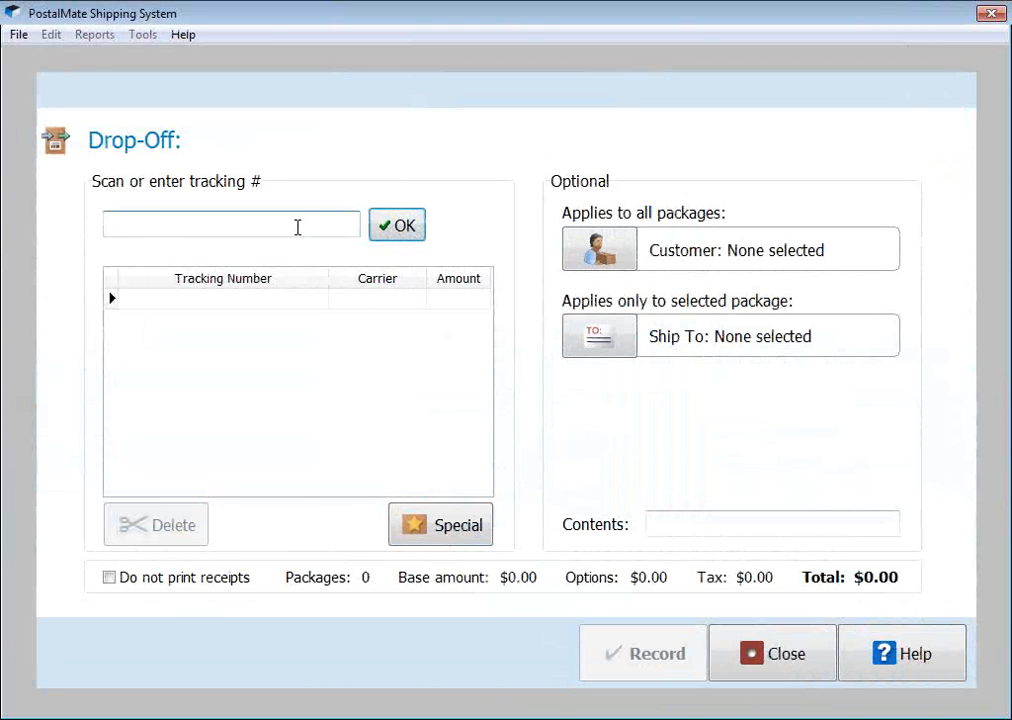
pyautogui.write('36988')
pyautogui.click(391, 228)
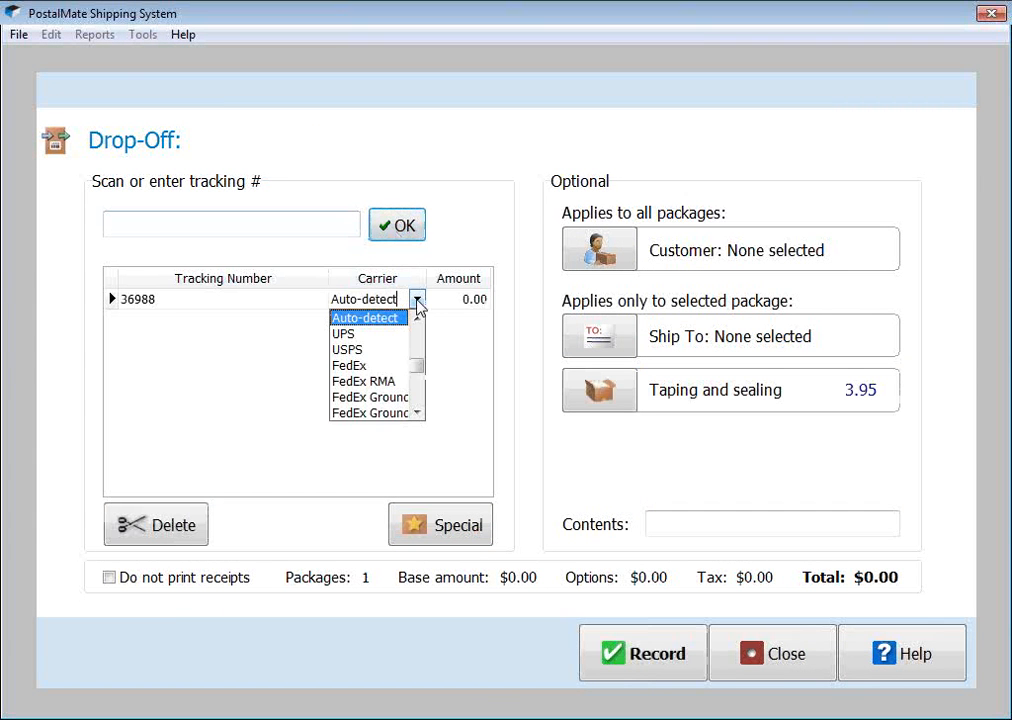
pyautogui.click(348, 366)
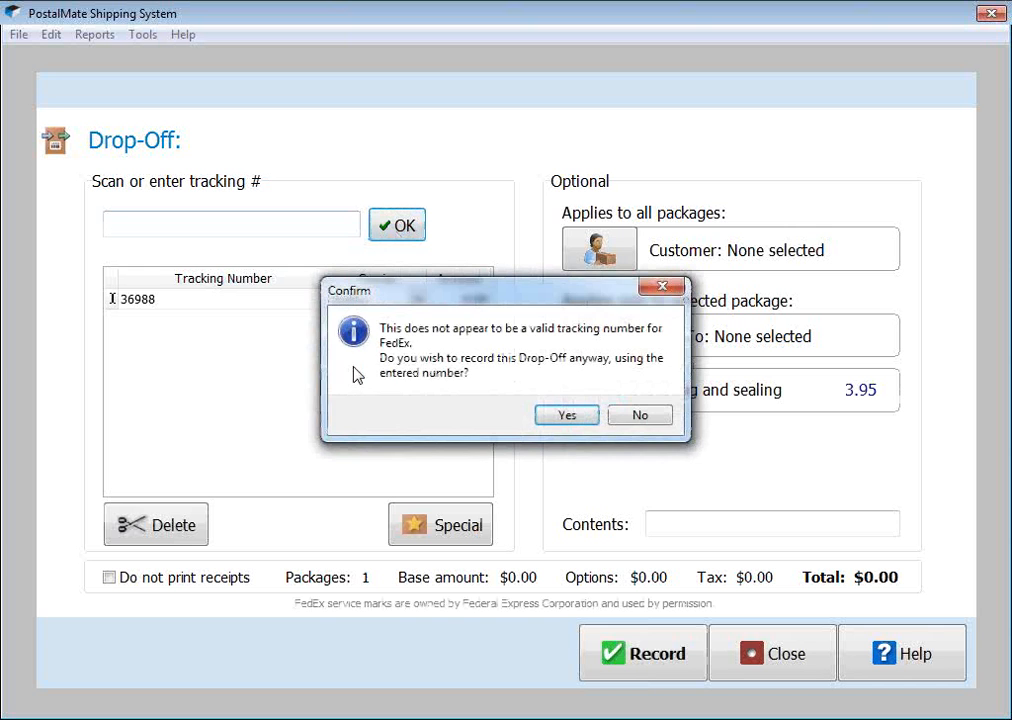
pyautogui.click(554, 420)
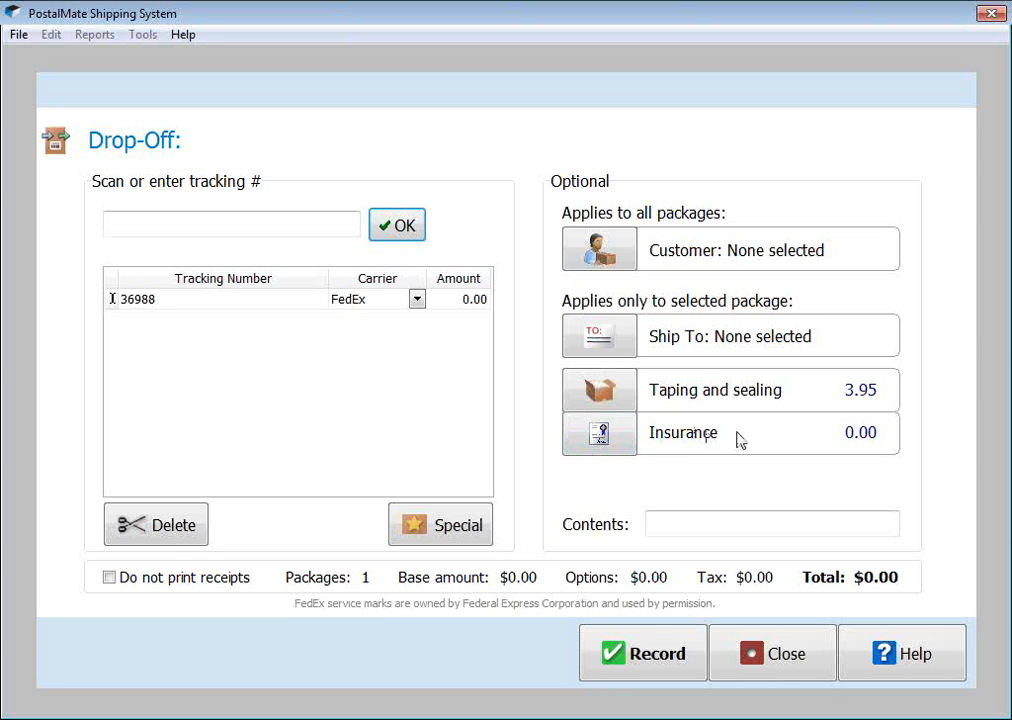
# Try to insure the drop-off, dismiss the notice about required details, and assign the first listed customer
pyautogui.click(602, 440)
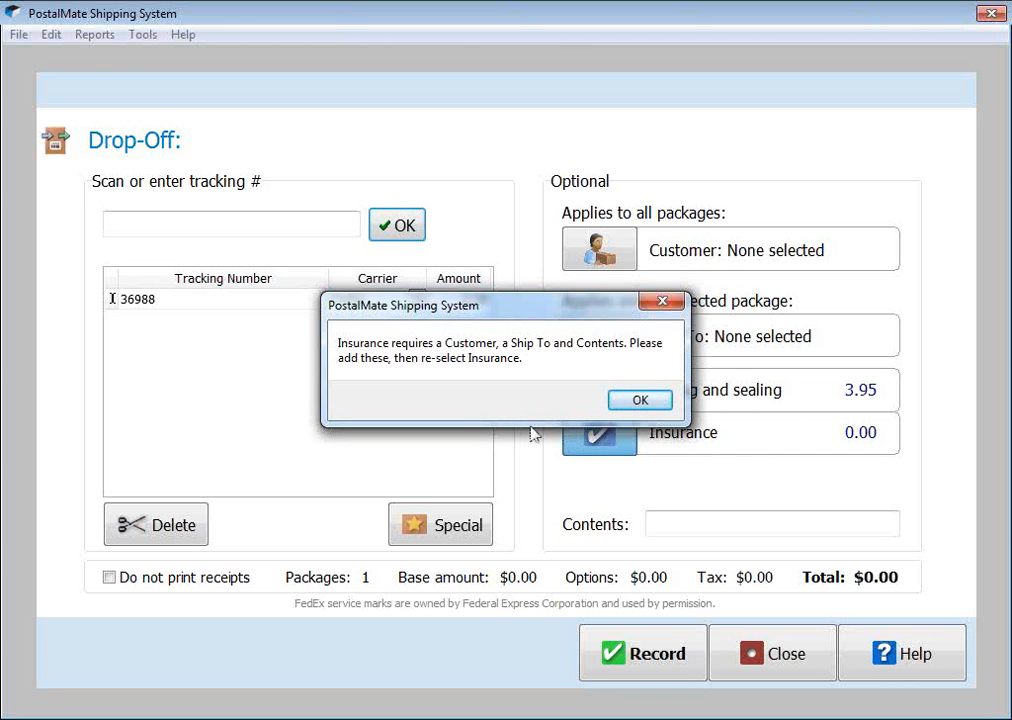
pyautogui.click(646, 411)
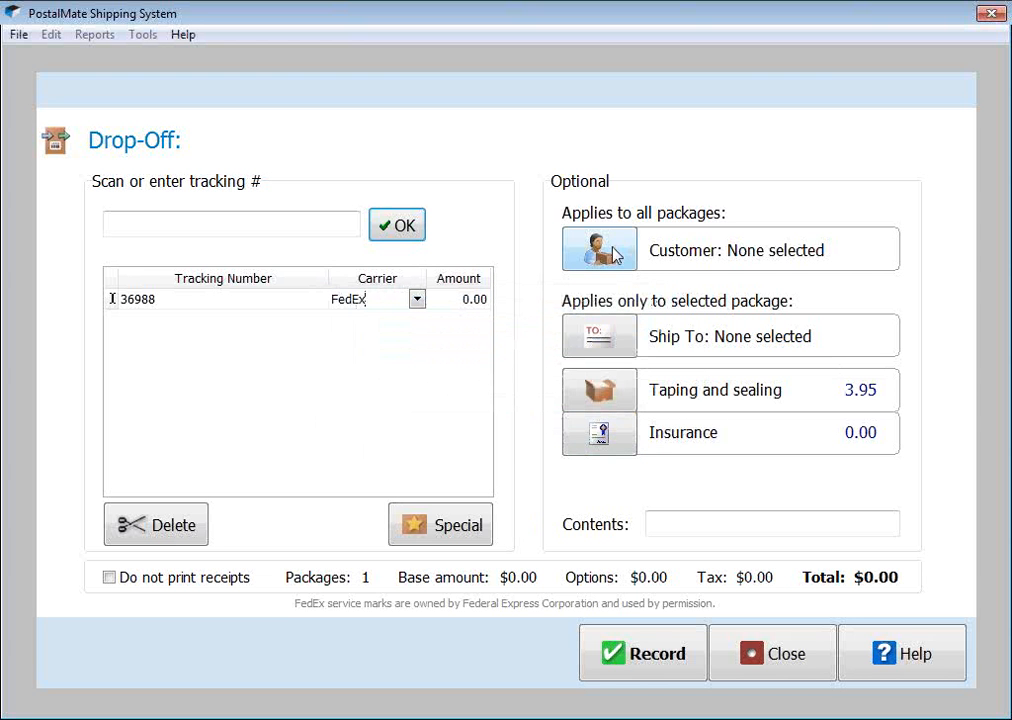
pyautogui.click(617, 255)
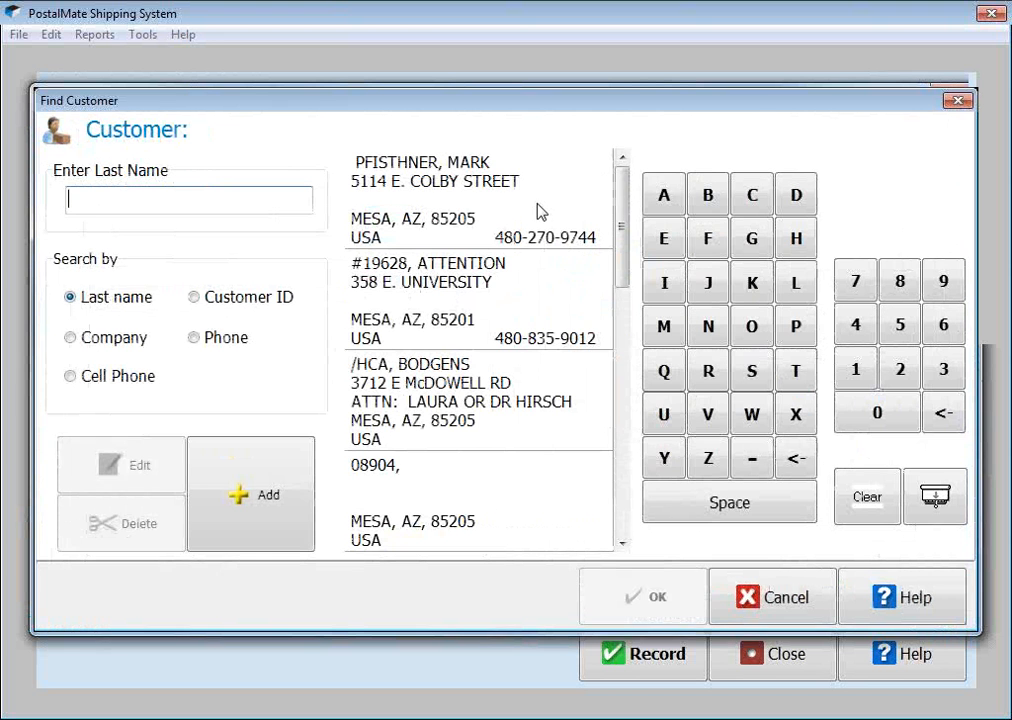
pyautogui.click(538, 211)
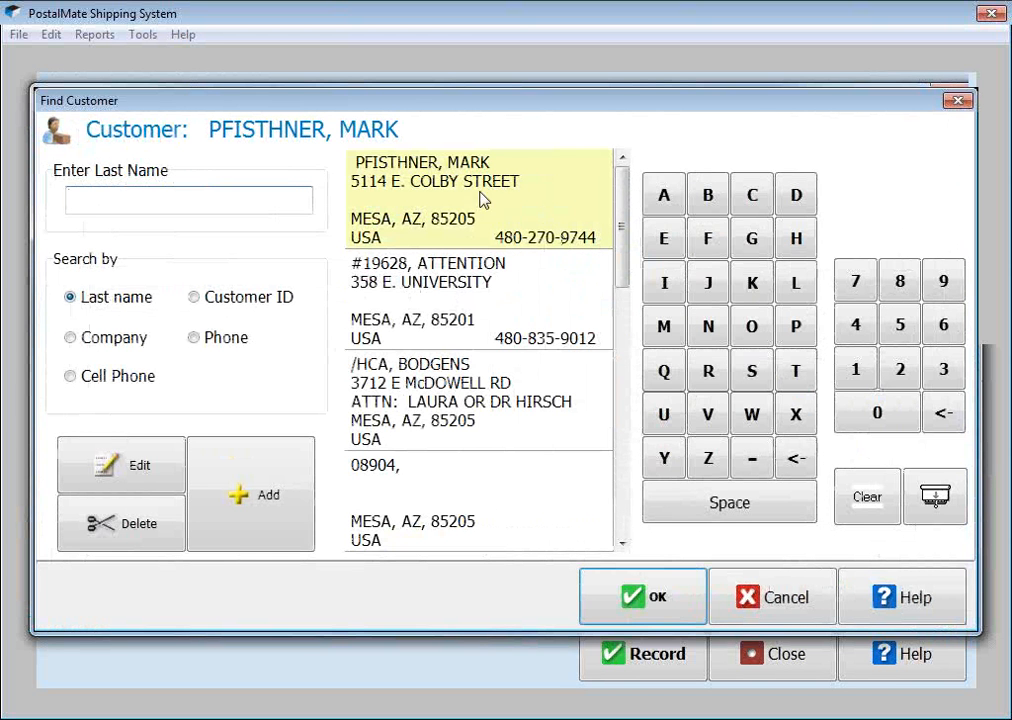
pyautogui.click(639, 598)
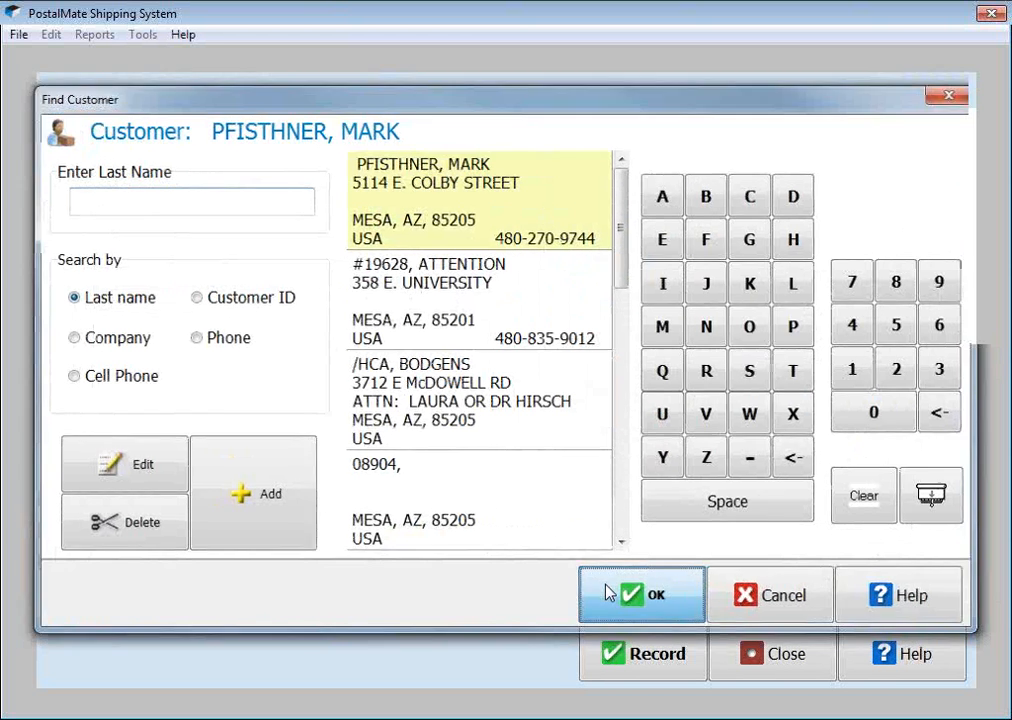
# Search the recipients by zip code 852 and set MESA Puppy Place as the drop-off's ship-to
pyautogui.click(586, 347)
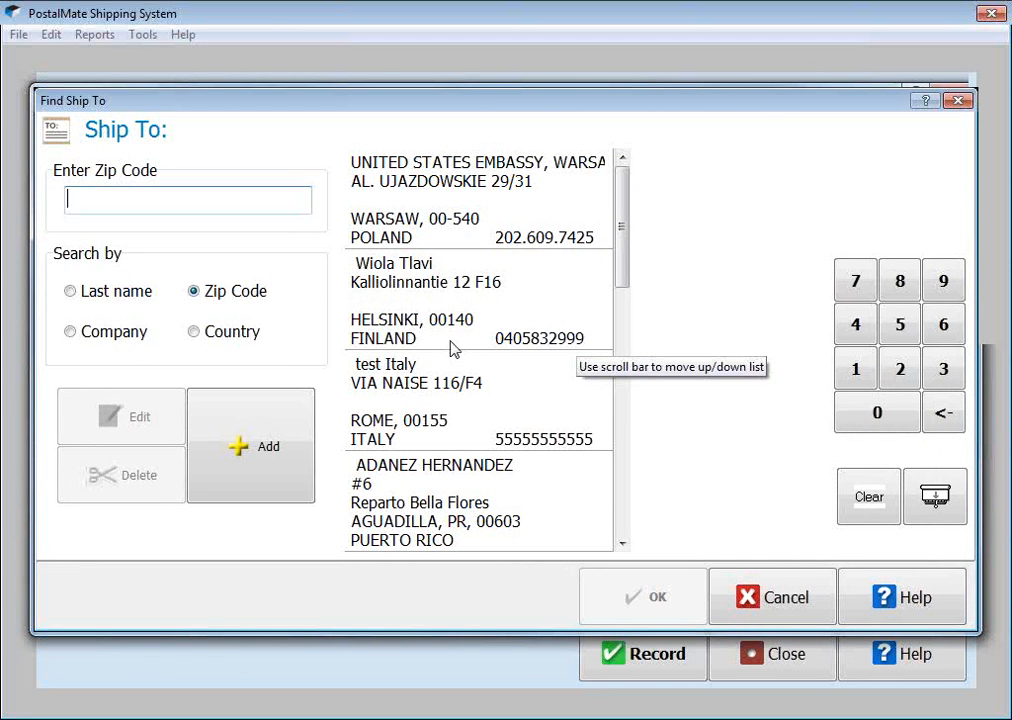
pyautogui.click(236, 198)
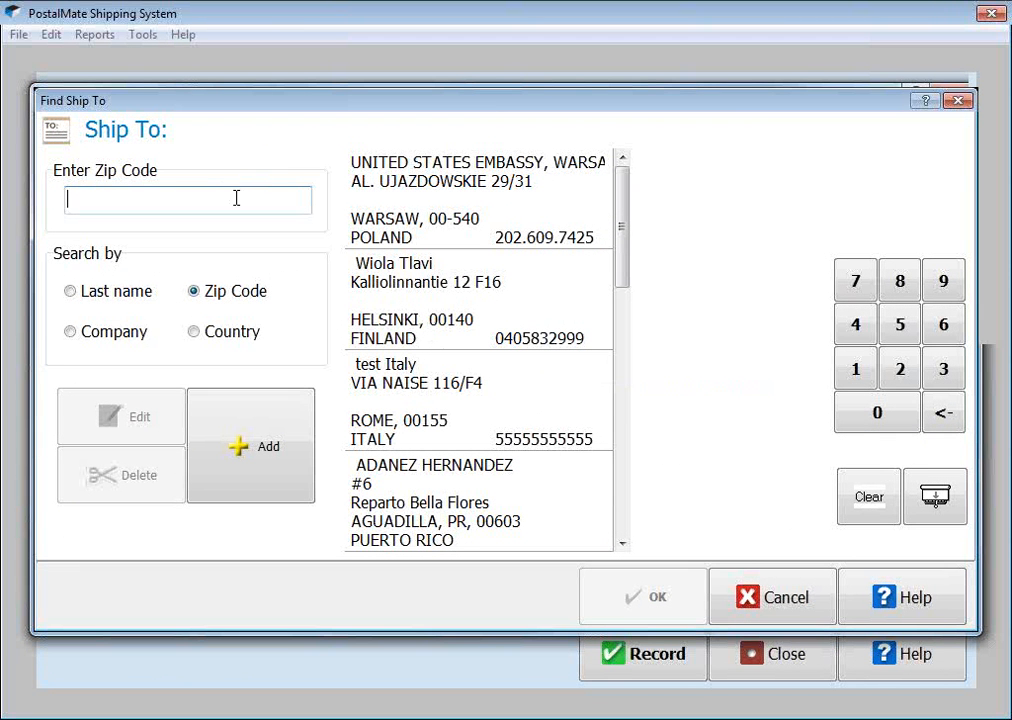
pyautogui.write('852')
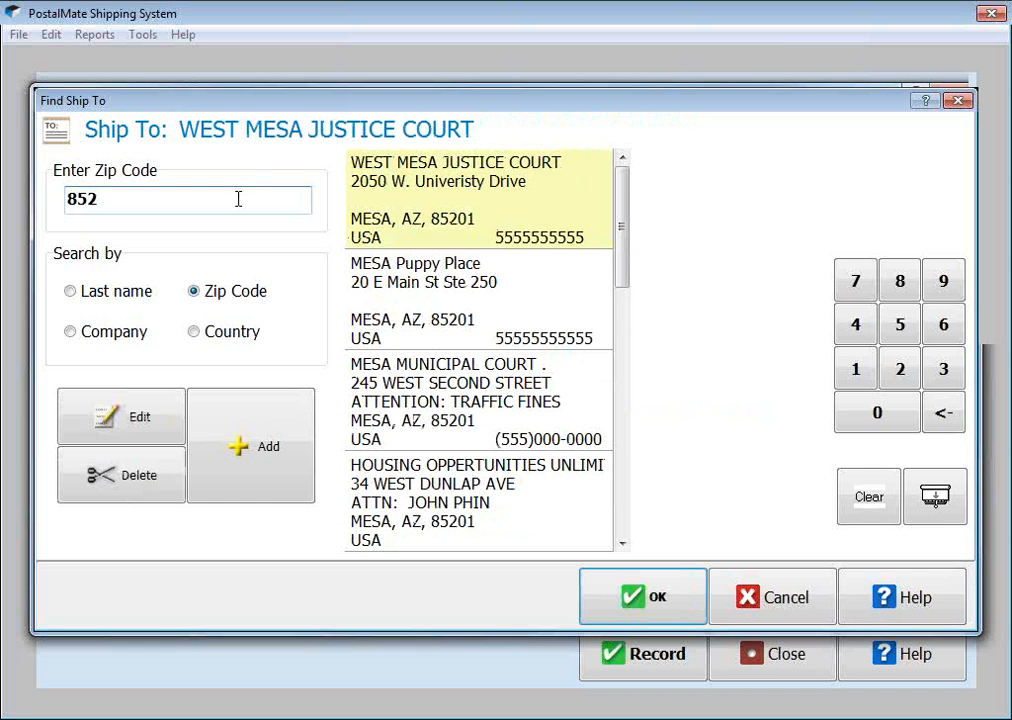
pyautogui.click(445, 308)
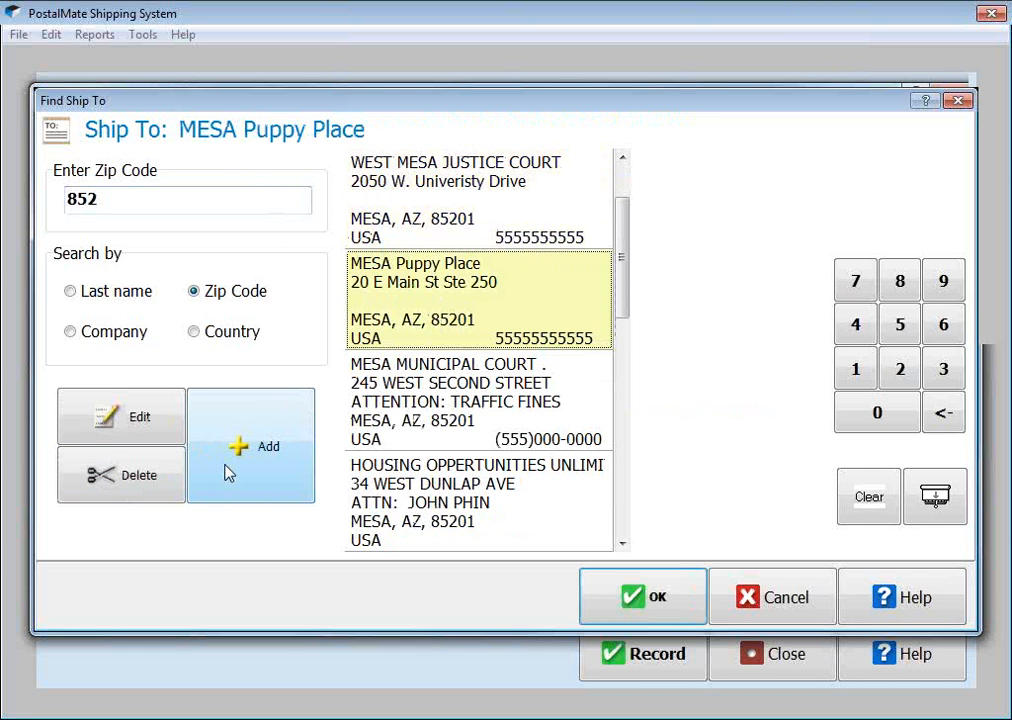
pyautogui.click(626, 597)
# Insure the drop-off with contents "dog toys" for a declared value of $400 and record it
pyautogui.click(668, 527)
pyautogui.write('dog toys')
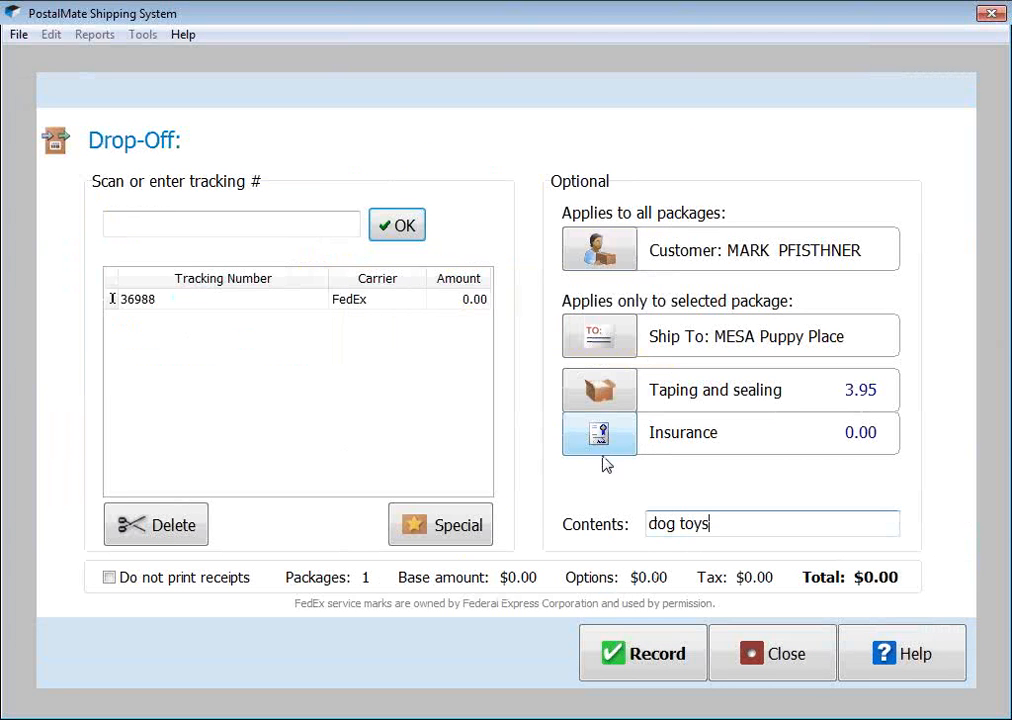
pyautogui.click(604, 438)
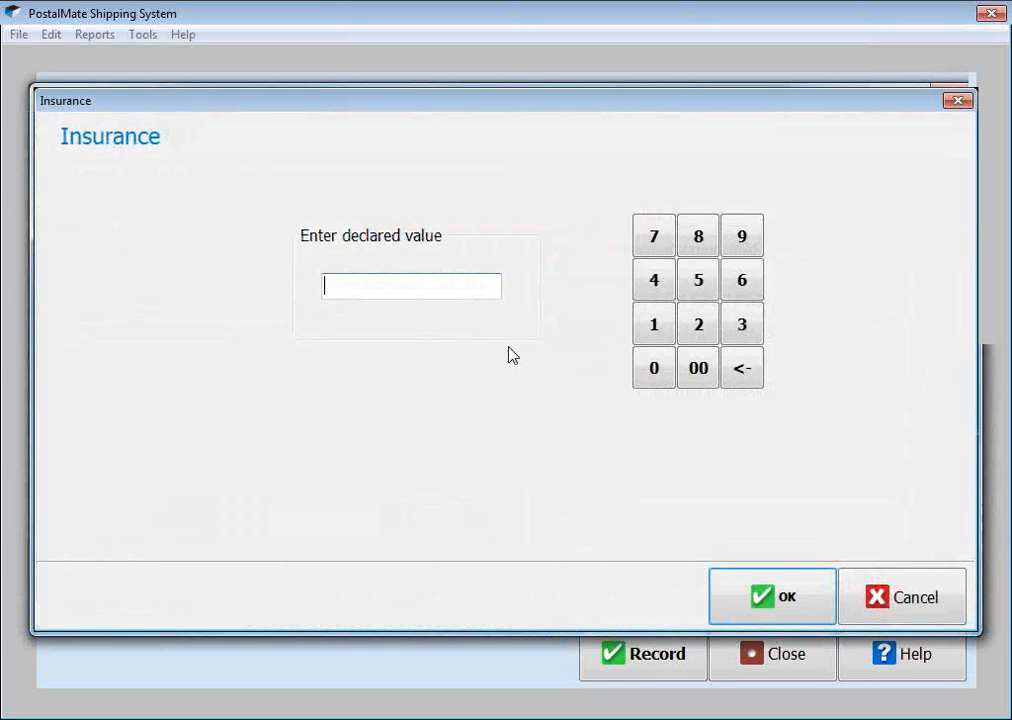
pyautogui.write('400')
pyautogui.click(790, 597)
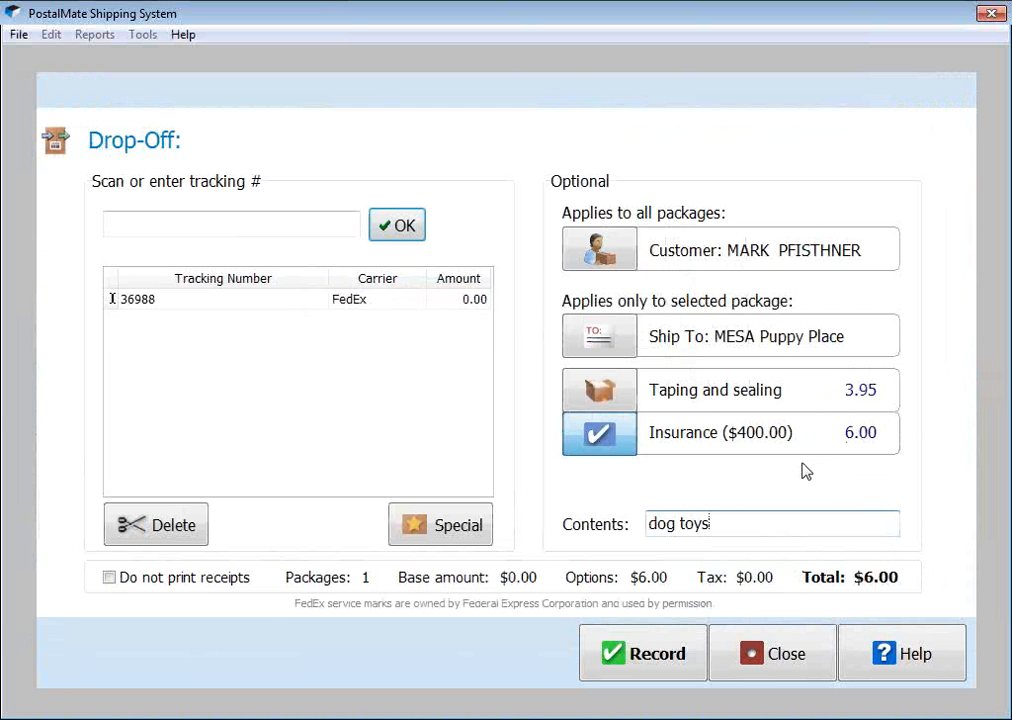
pyautogui.click(667, 651)
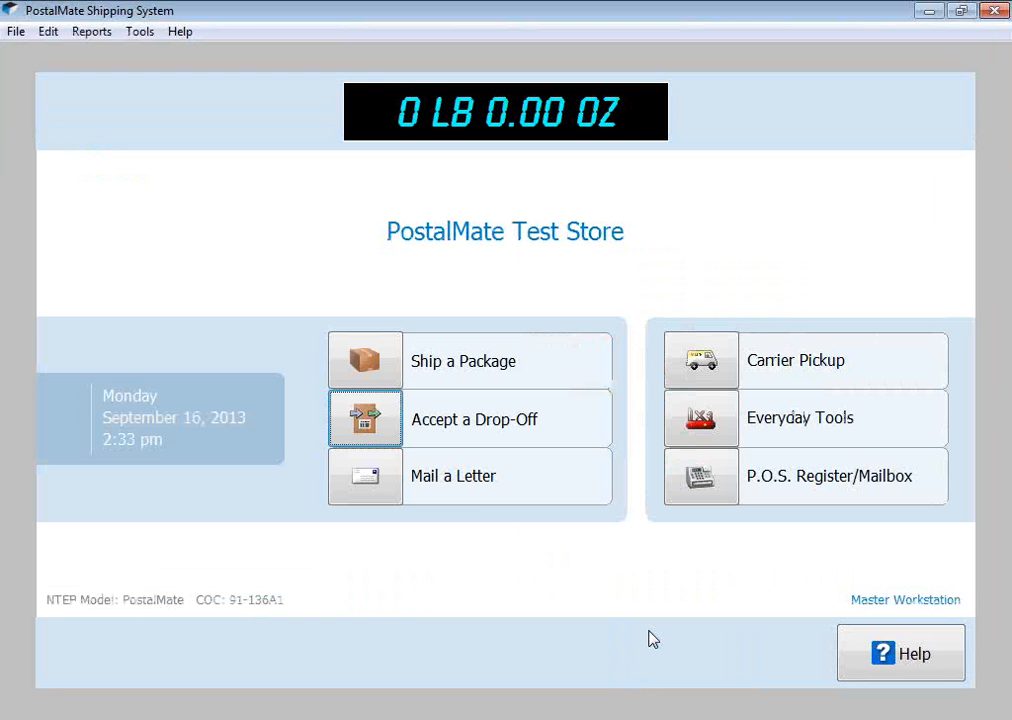
# Review the drop-off's line on the POS register receipt, and return to the shipping home screen
pyautogui.click(692, 484)
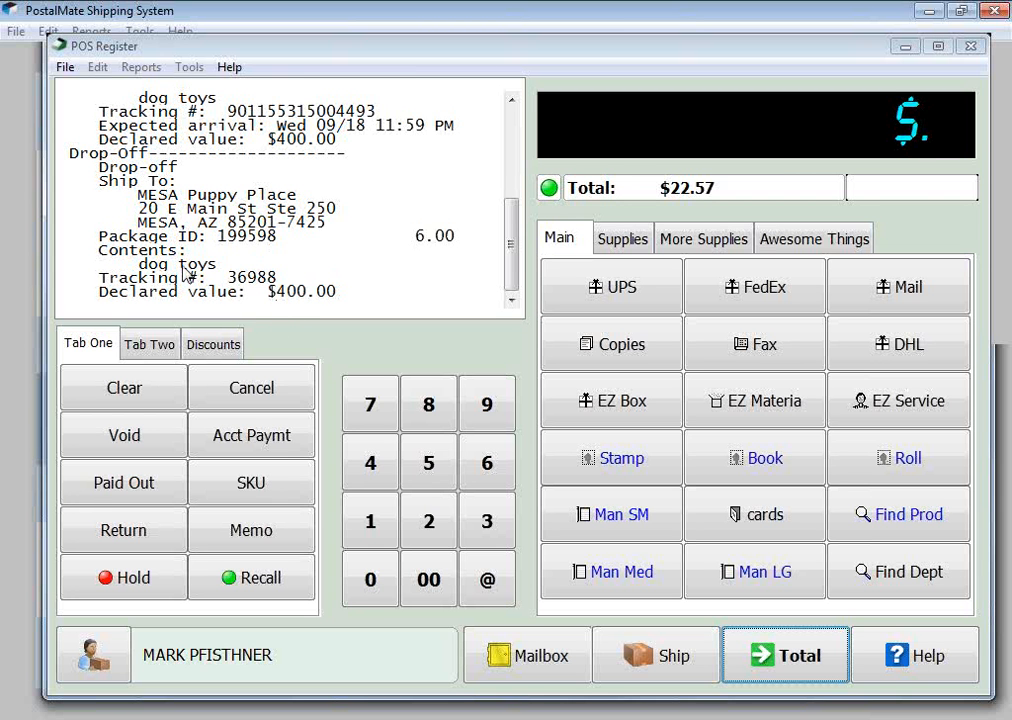
pyautogui.click(645, 655)
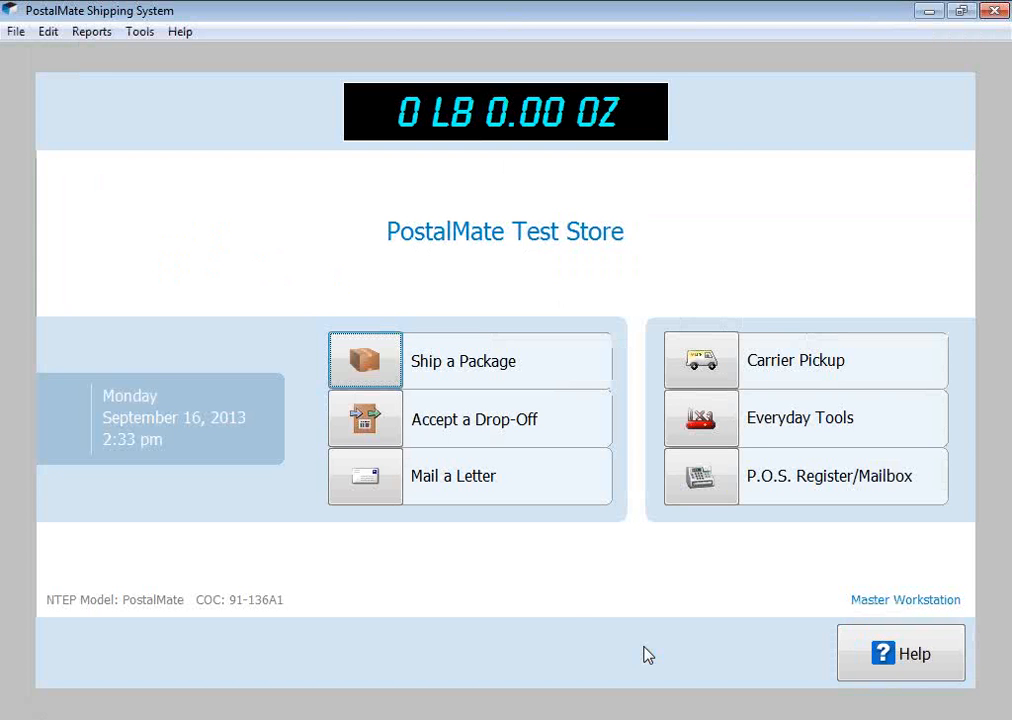
# Review the voidable shipments filtered to the Drop-off type, and close the list and everyday tools without voiding
pyautogui.click(703, 422)
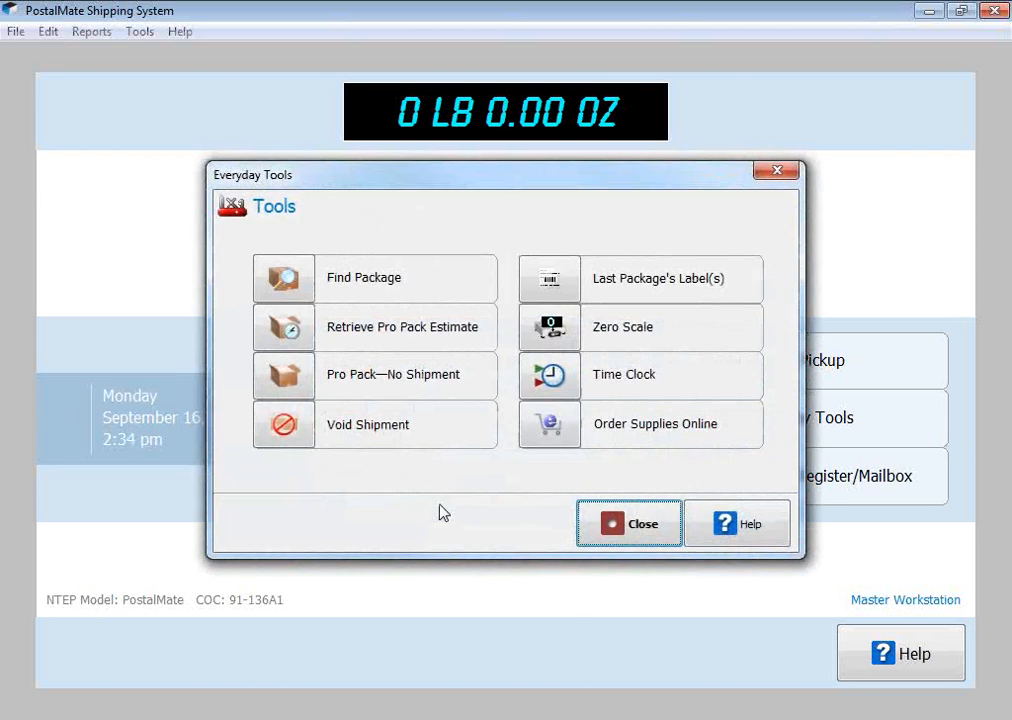
pyautogui.click(285, 426)
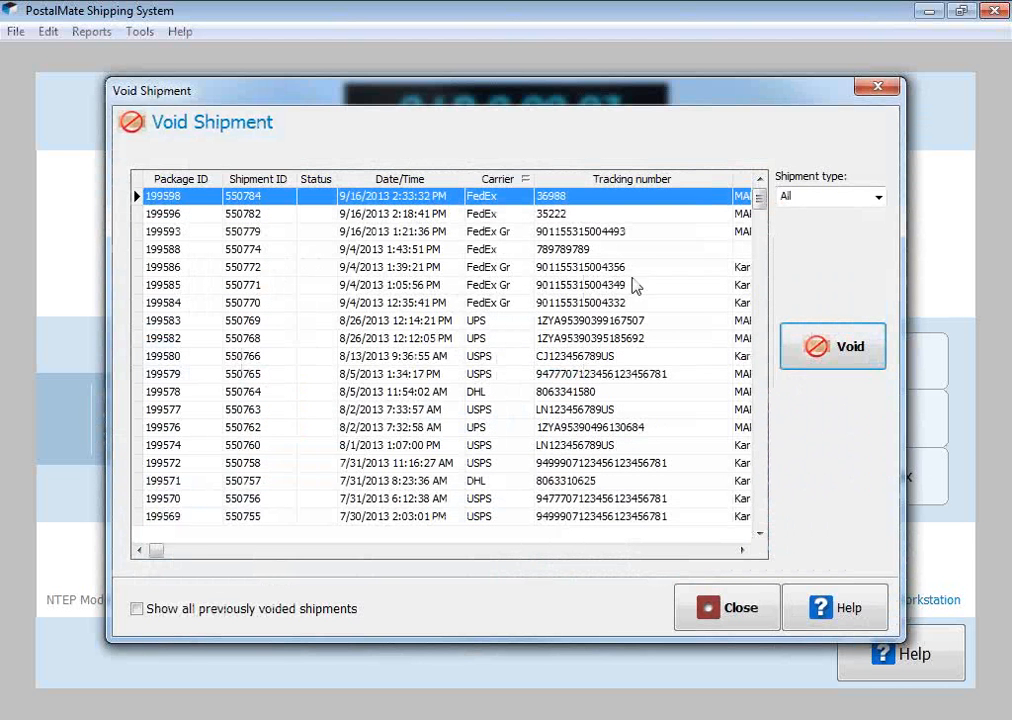
pyautogui.click(878, 198)
pyautogui.click(852, 251)
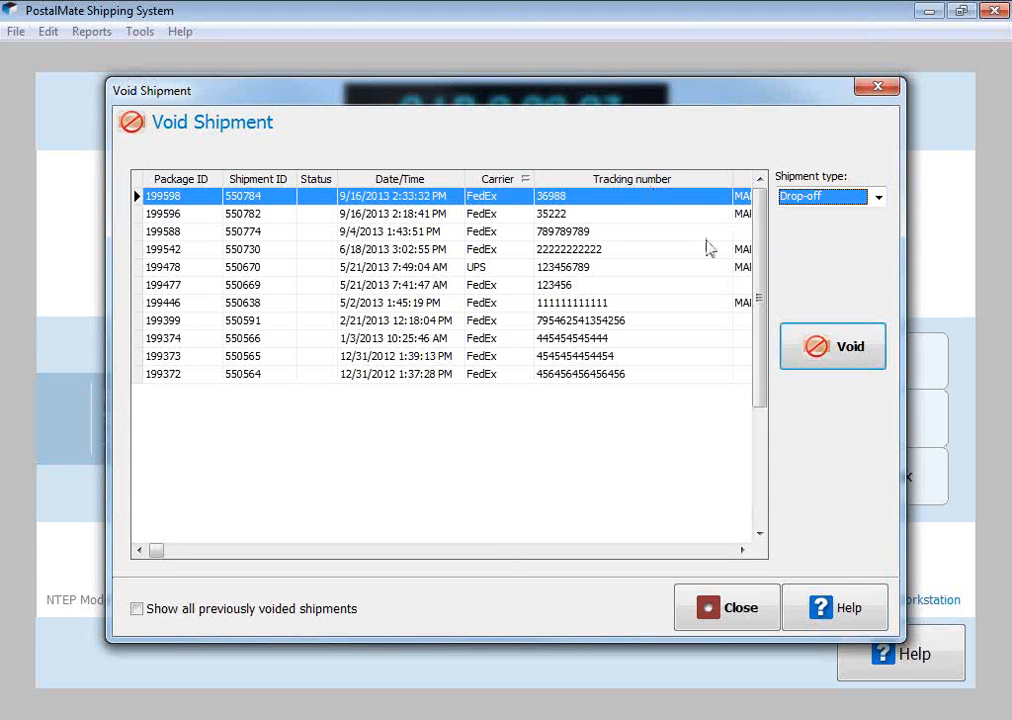
pyautogui.click(737, 610)
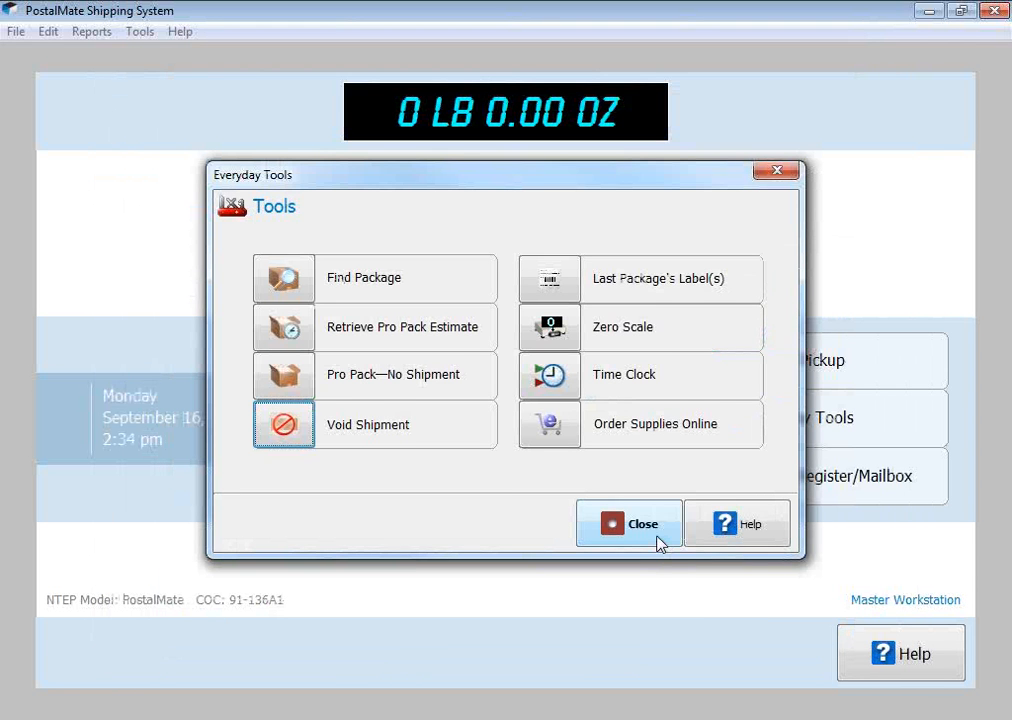
pyautogui.click(656, 535)
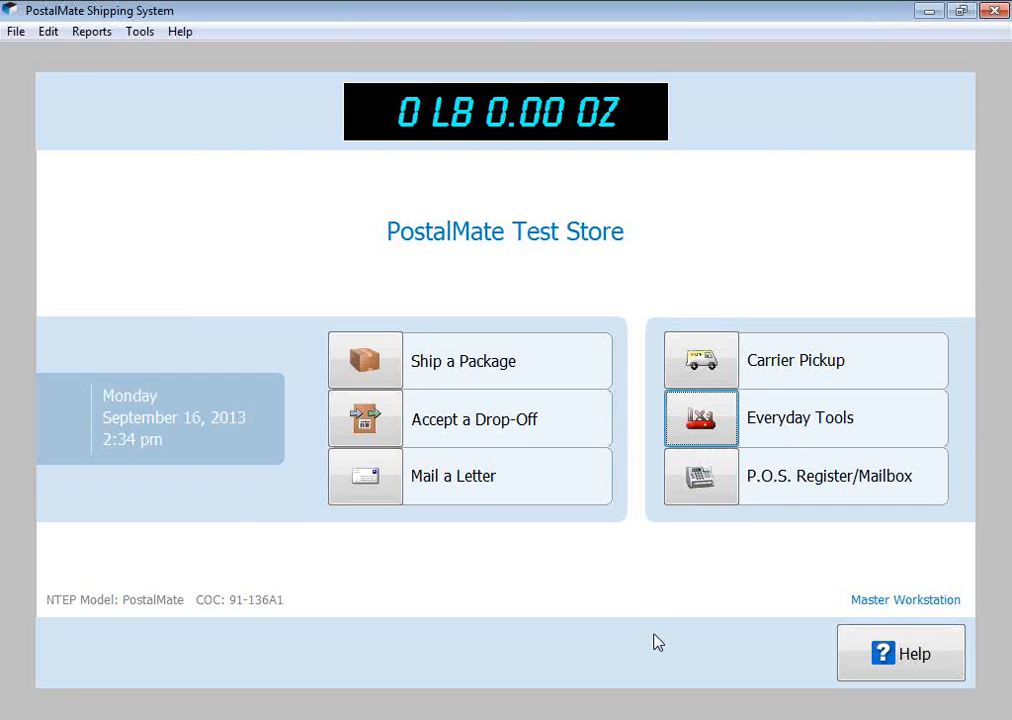
# Locate the Alternate Insurance report among the shipping reports without running it
pyautogui.click(80, 31)
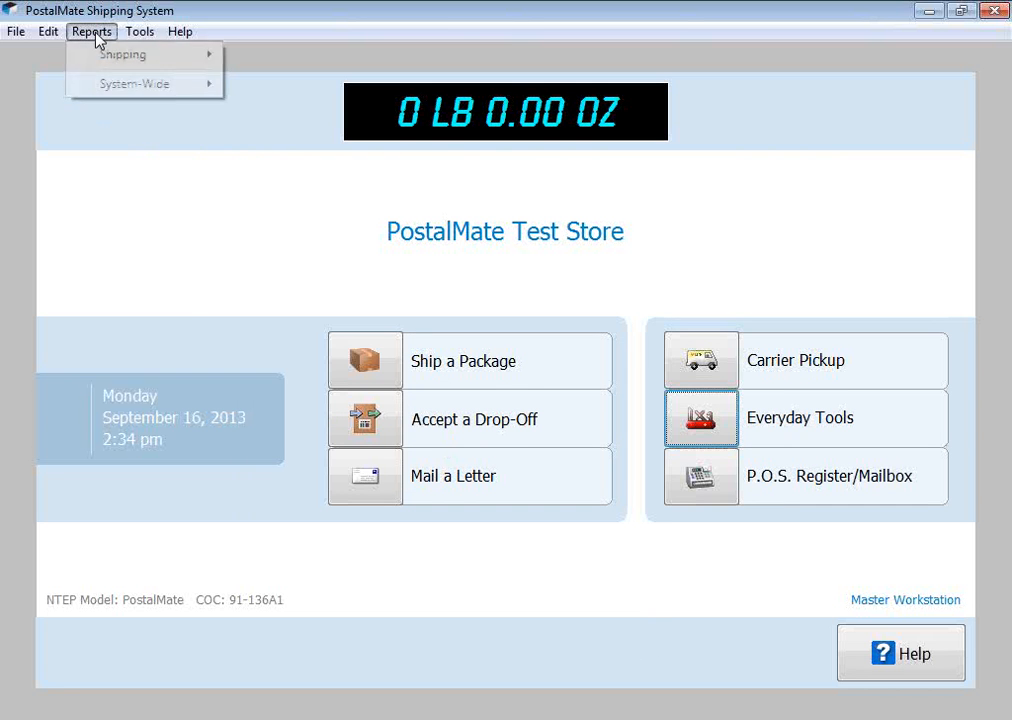
pyautogui.moveTo(105, 57)
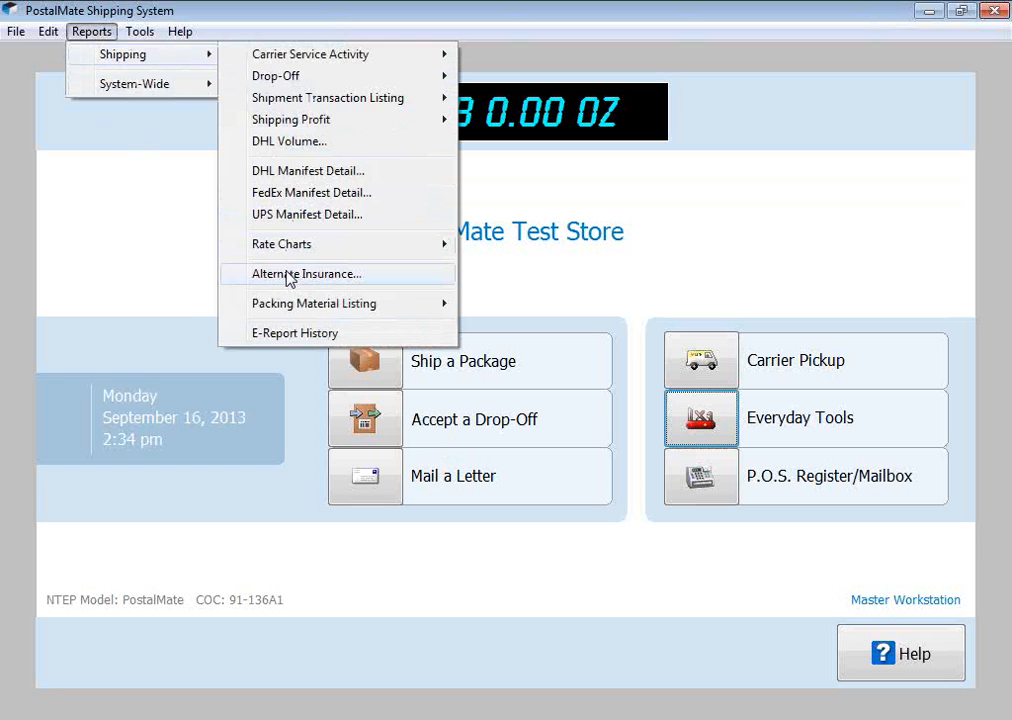
pyautogui.click(176, 233)
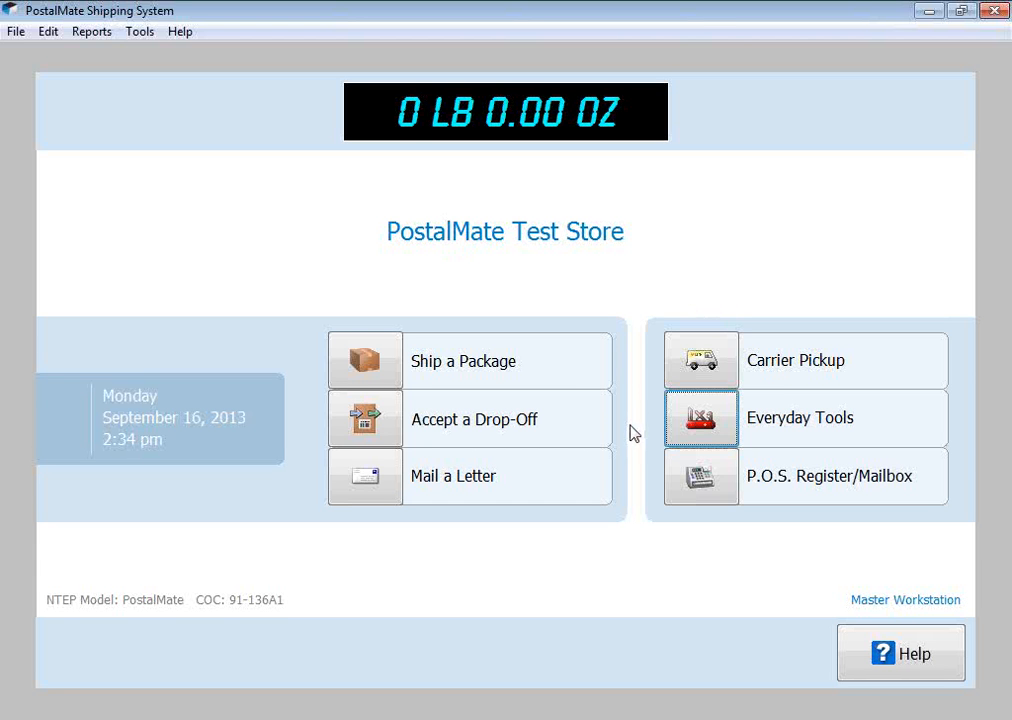
# Find the package with package ID 199593
pyautogui.click(690, 427)
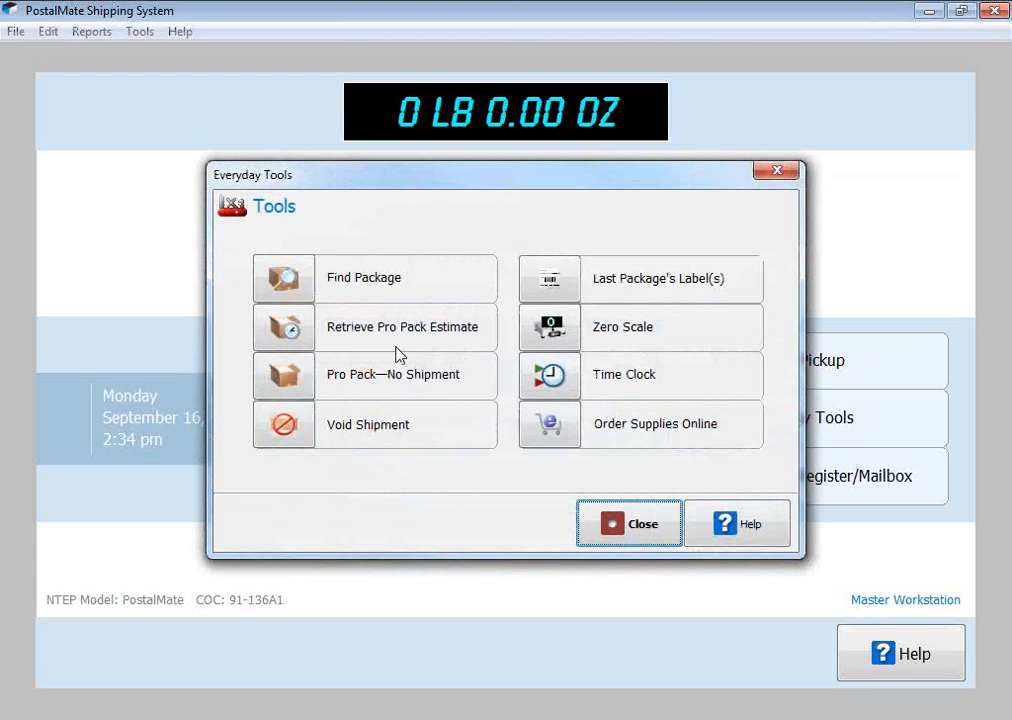
pyautogui.click(280, 285)
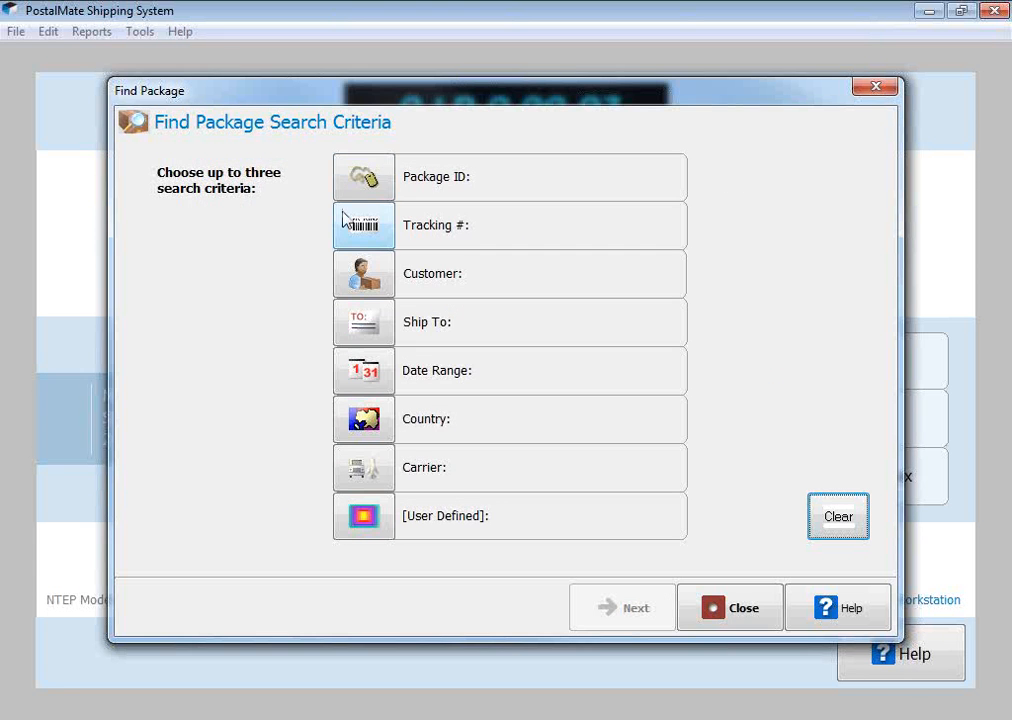
pyautogui.click(364, 180)
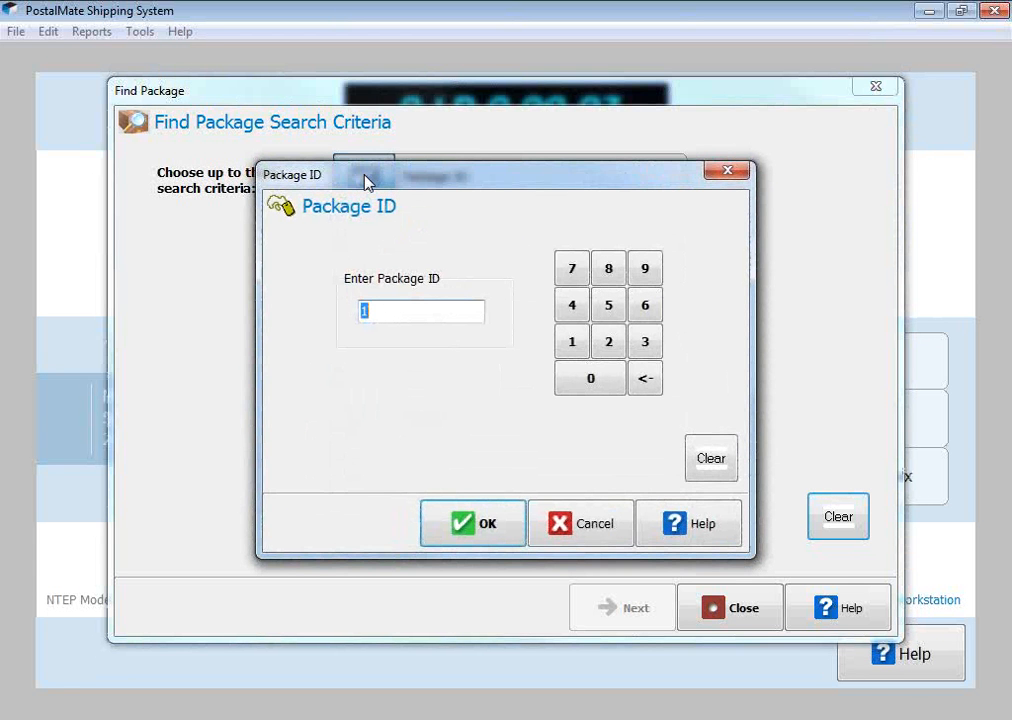
pyautogui.write('199593')
pyautogui.click(445, 517)
pyautogui.click(586, 619)
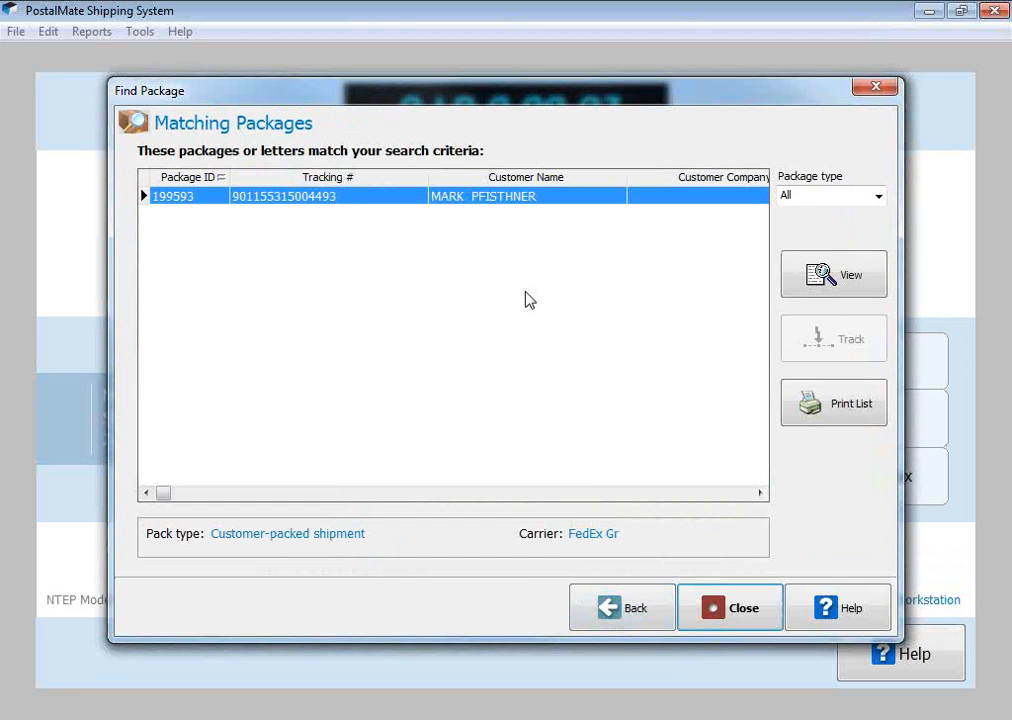
# Examine the found package's general and additional information, including its insurance details, and return to the home screen
pyautogui.click(848, 268)
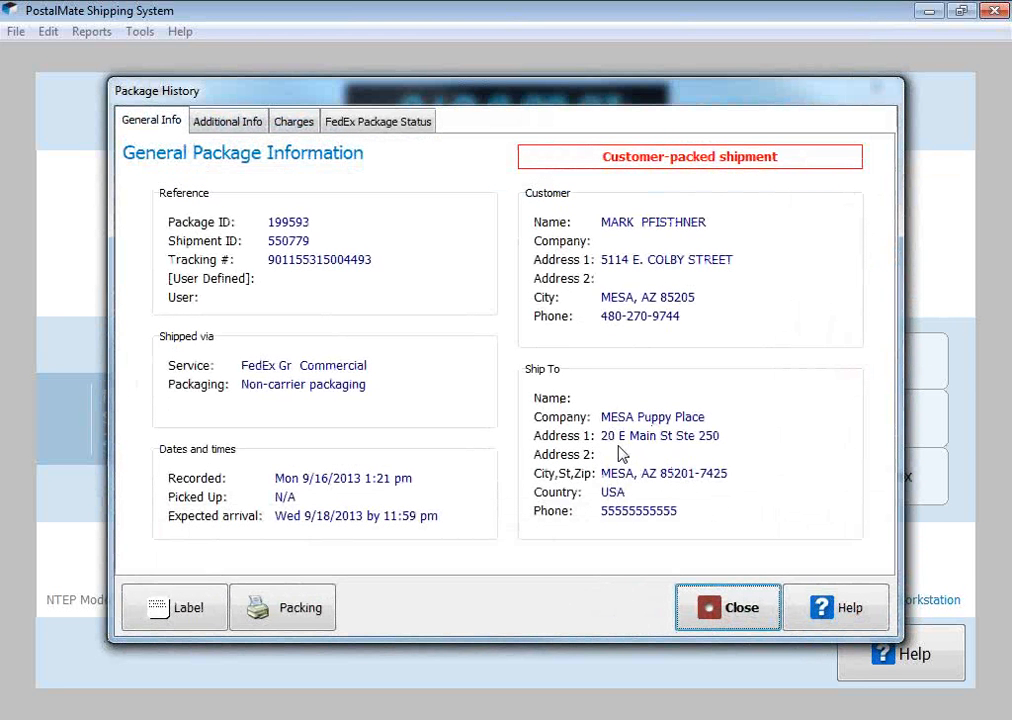
pyautogui.click(227, 124)
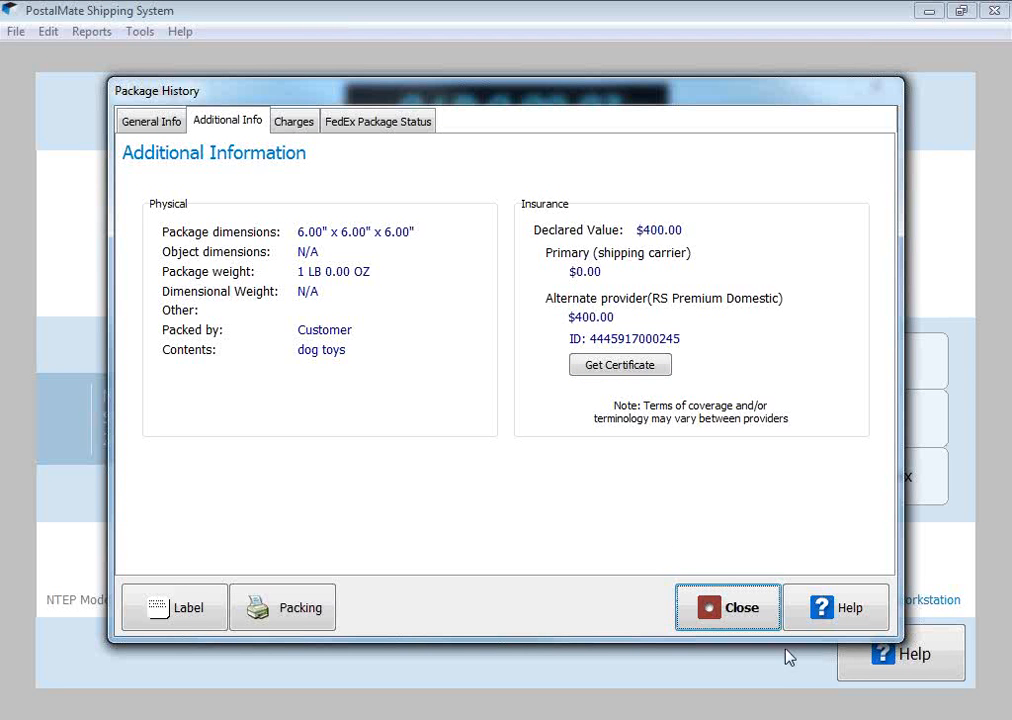
pyautogui.click(753, 619)
pyautogui.click(755, 620)
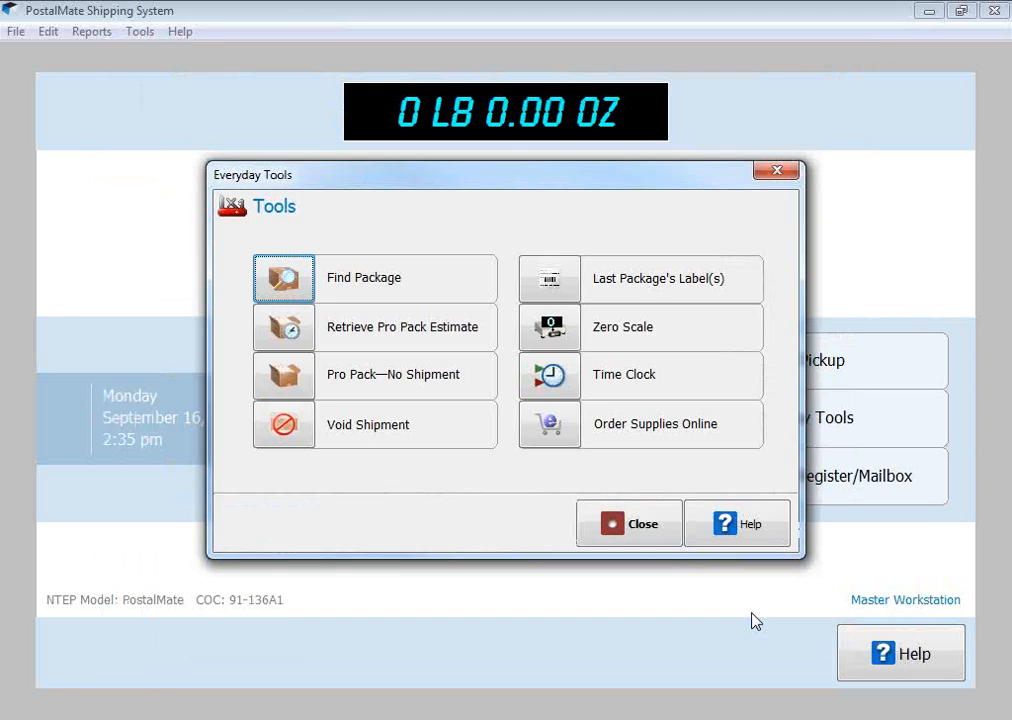
pyautogui.click(622, 527)
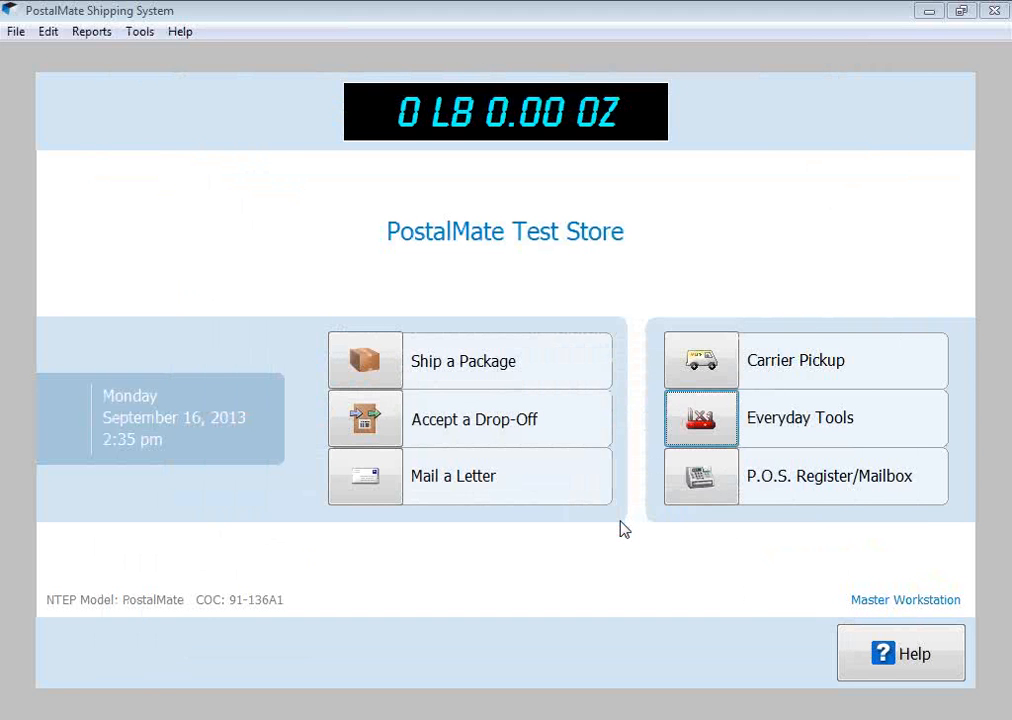